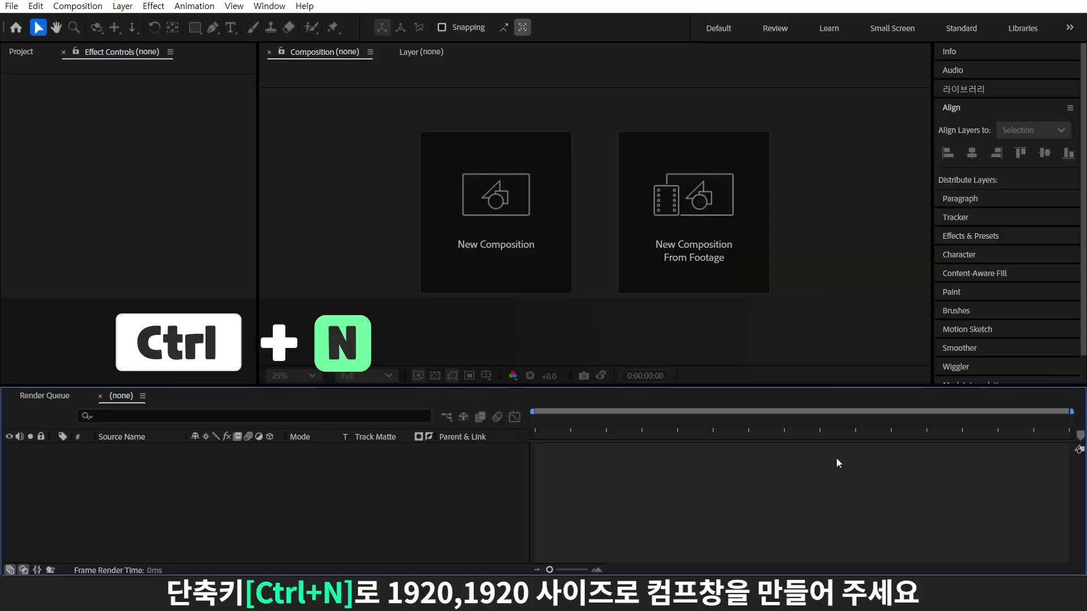
- Create a new 1920×1920 composition
{"action": "key", "text": "ctrl+n"}
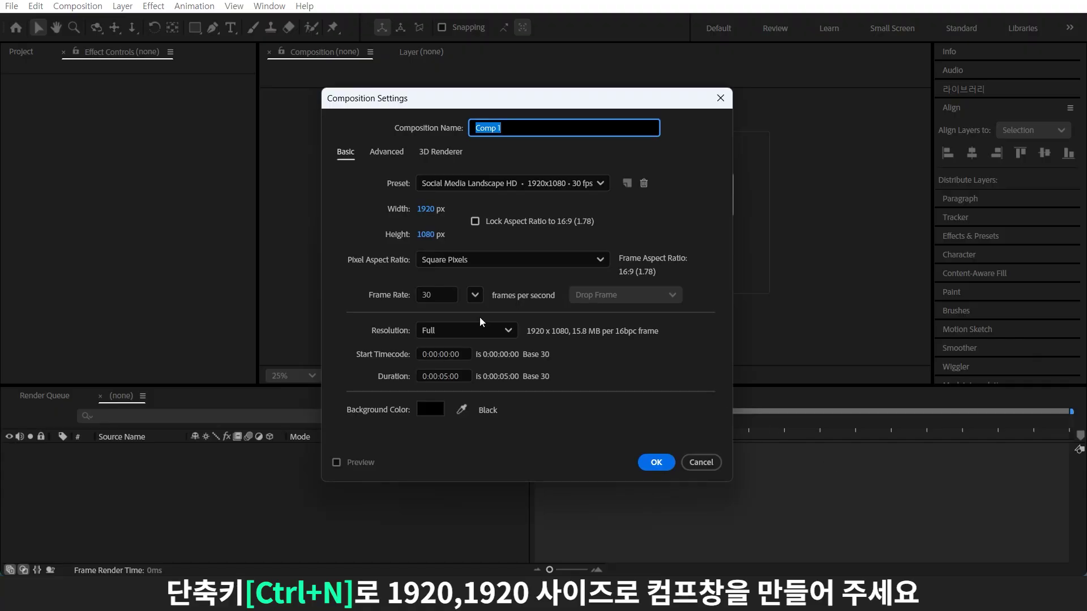
{"action": "left_click", "coordinate": [425, 234]}
{"action": "type", "text": "19"}
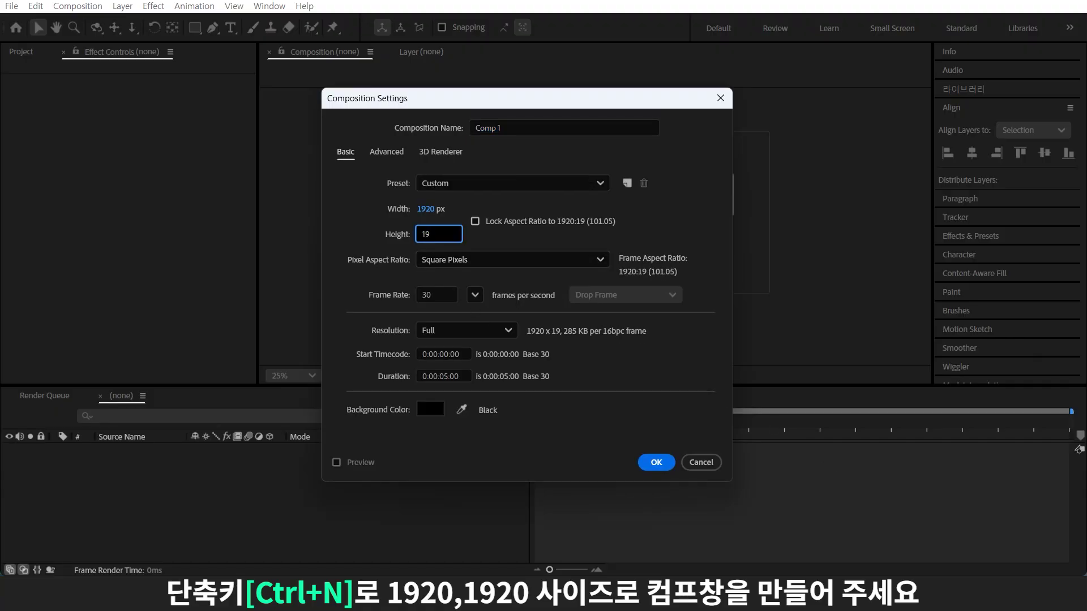
{"action": "type", "text": "20"}
{"action": "key", "text": "Return"}
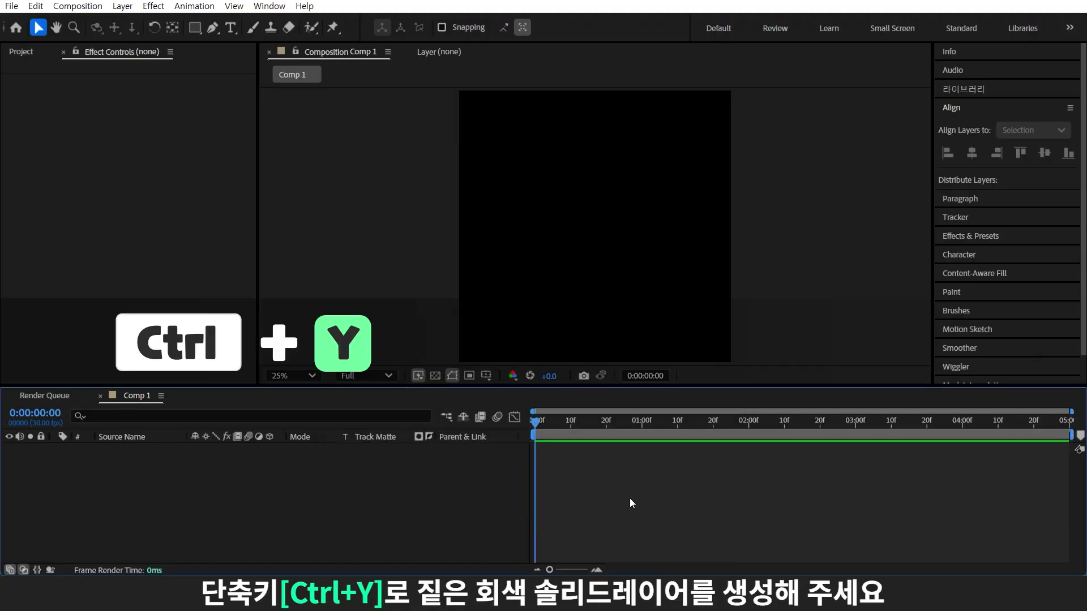
- Add a full-size dark gray (404040) solid layer
{"action": "key", "text": "ctrl+y"}
{"action": "left_click", "coordinate": [532, 397]}
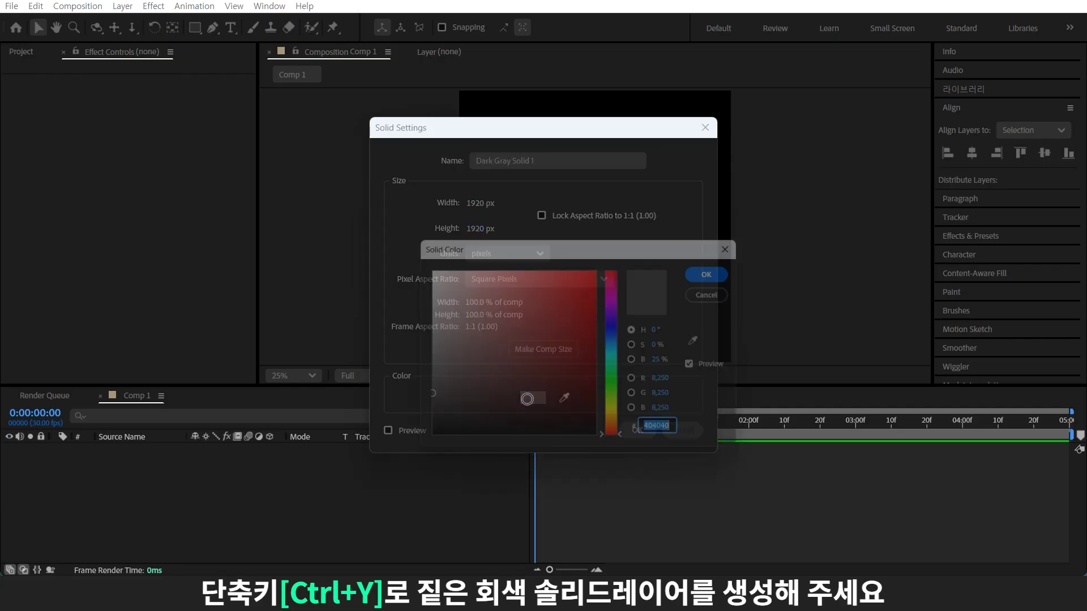
{"action": "left_click", "coordinate": [715, 271]}
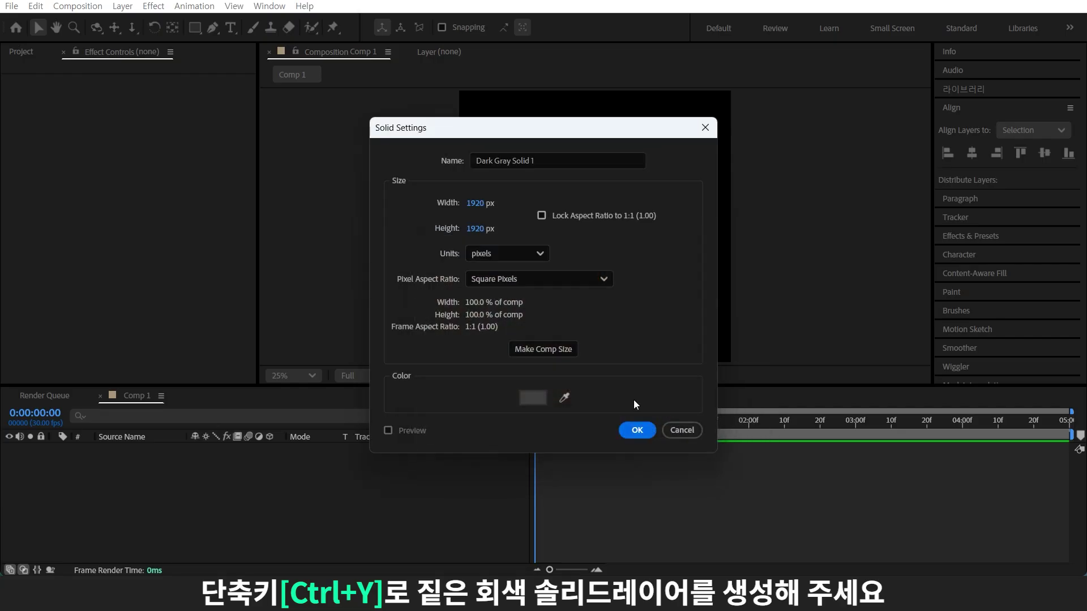
{"action": "left_click", "coordinate": [636, 436]}
{"action": "key", "text": "ctrl+5"}
- Apply Turbulent Noise to the gray solid and duplicate the layer
{"action": "type", "text": "t"}
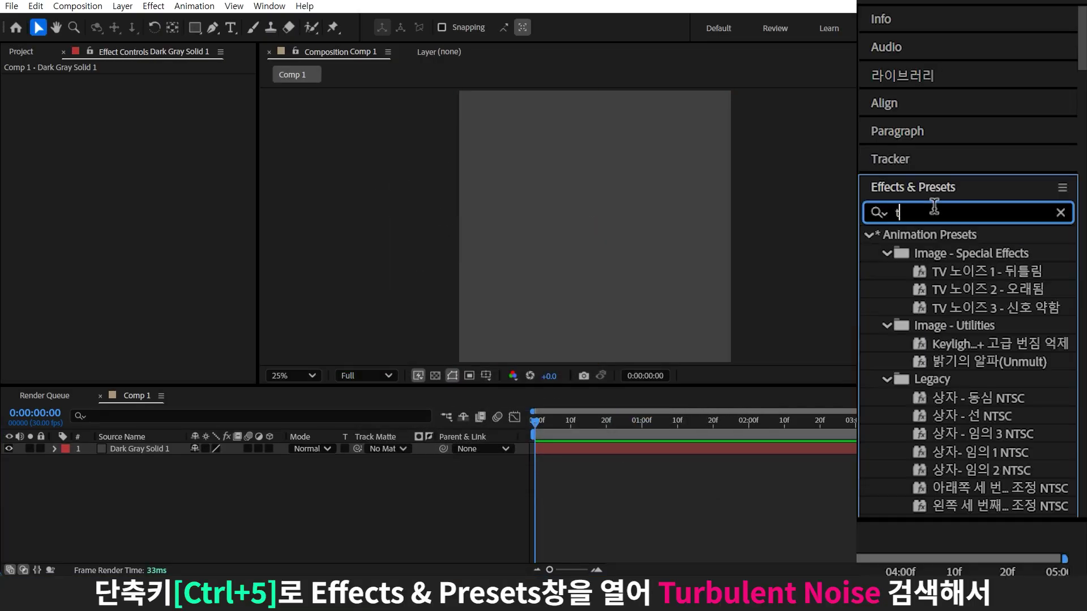
{"action": "type", "text": "urb"}
{"action": "left_click_drag", "start_coordinate": [932, 290], "coordinate": [598, 295]}
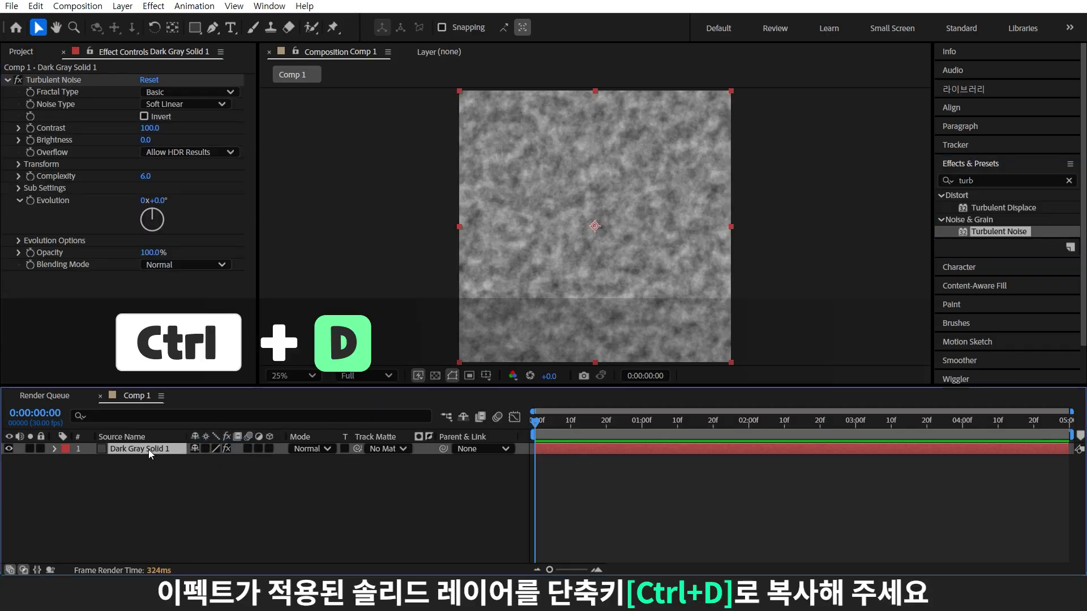
{"action": "key", "text": "ctrl+d"}
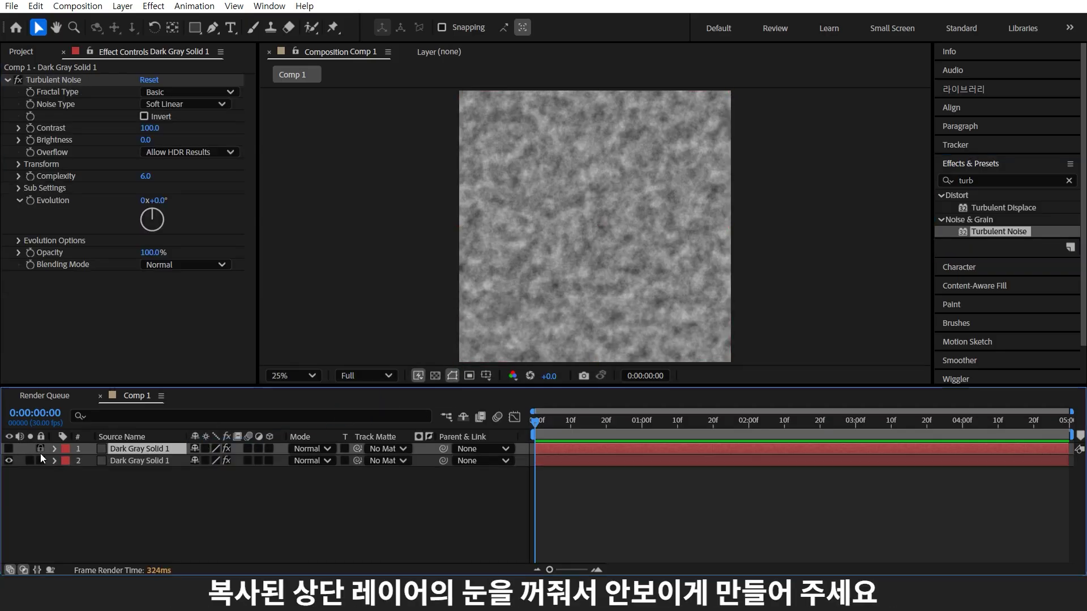
- Set the lower noise copy to Rocky fractal type, Brightness 40, and Scale 5
{"action": "left_click", "coordinate": [132, 460]}
{"action": "left_click", "coordinate": [219, 92]}
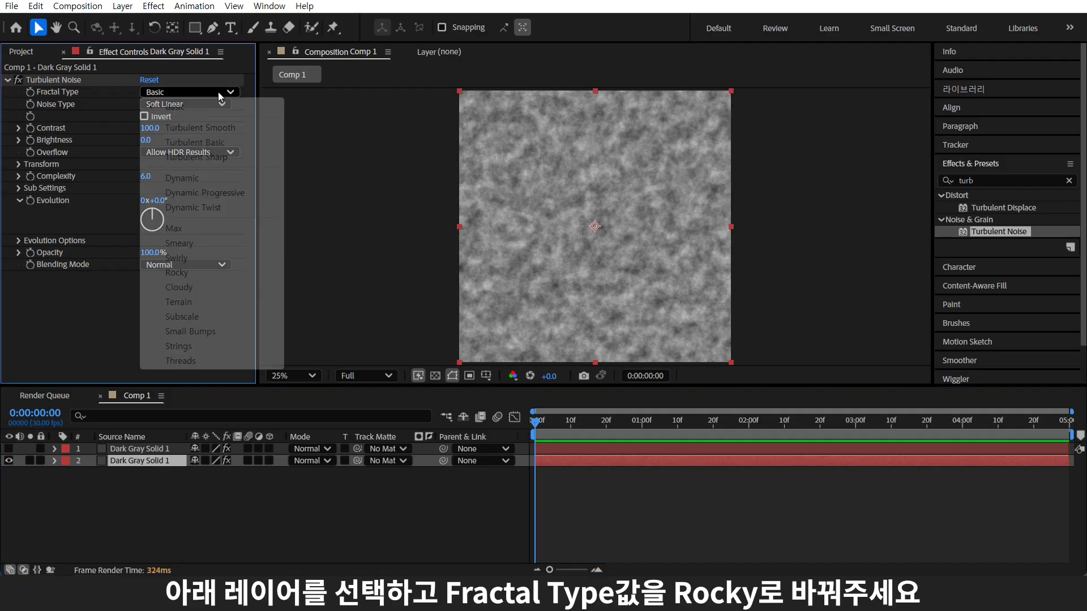
{"action": "left_click", "coordinate": [227, 272]}
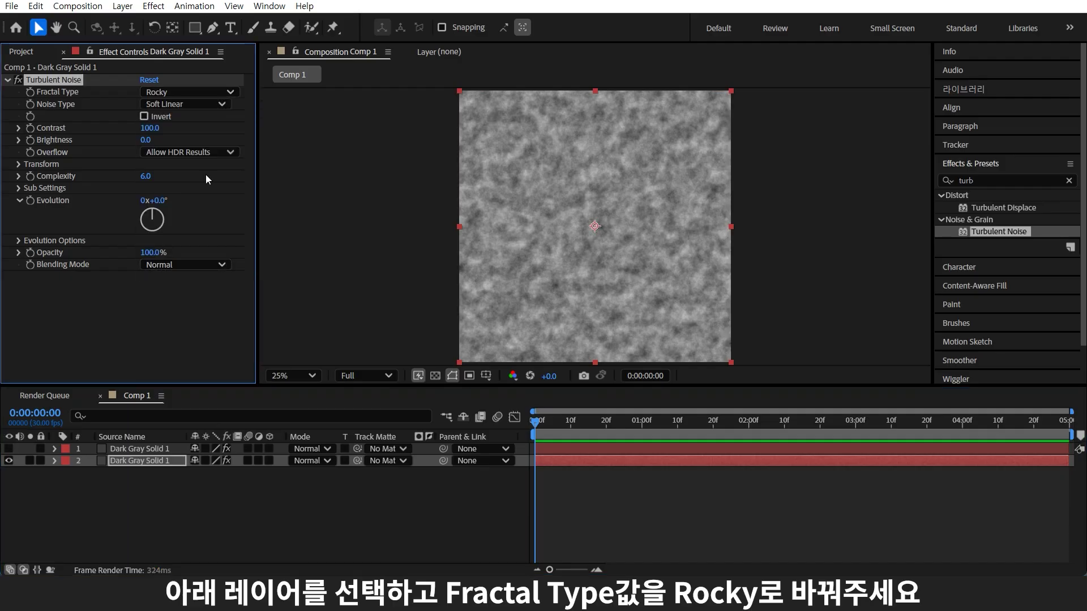
{"action": "left_click", "coordinate": [154, 140]}
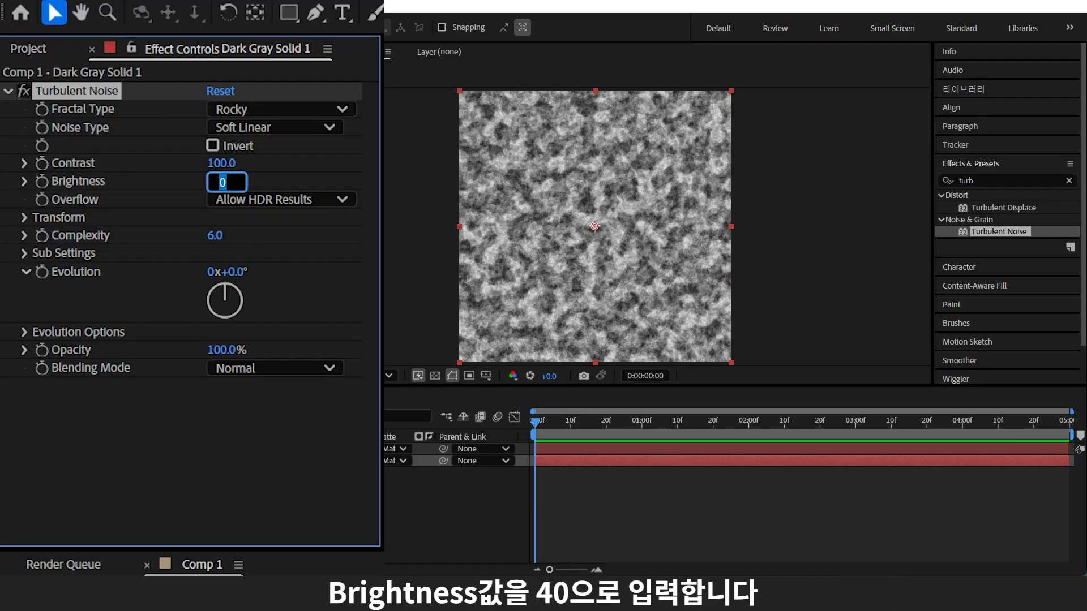
{"action": "type", "text": "0"}
{"action": "key", "text": "Return"}
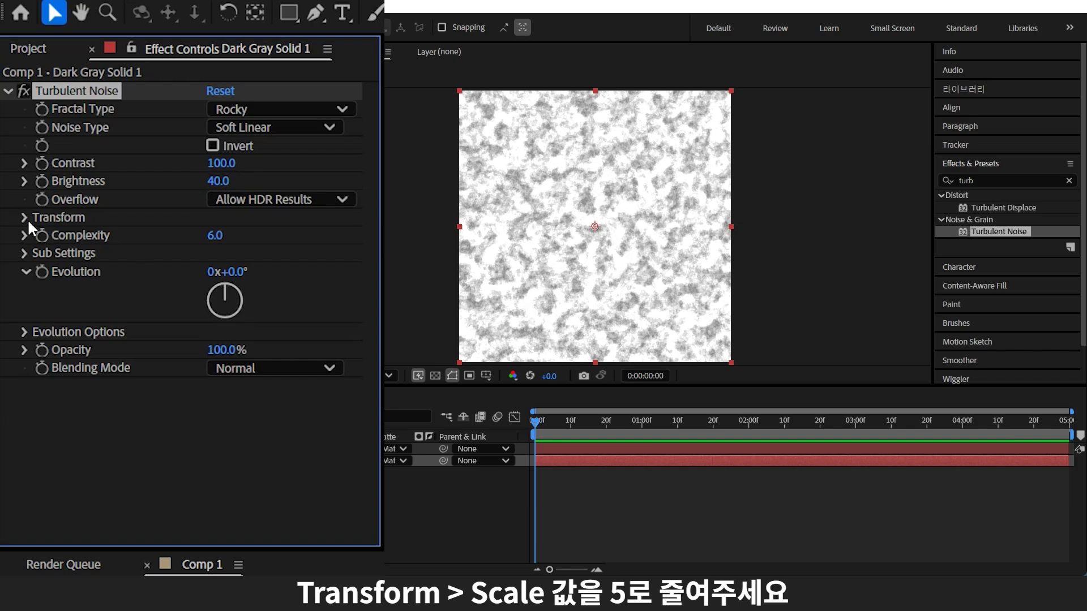
{"action": "left_click", "coordinate": [28, 219]}
{"action": "left_click", "coordinate": [227, 272]}
- Show the top noise copy and give it Smeary type, Contrast 220, Brightness 100
{"action": "type", "text": "5"}
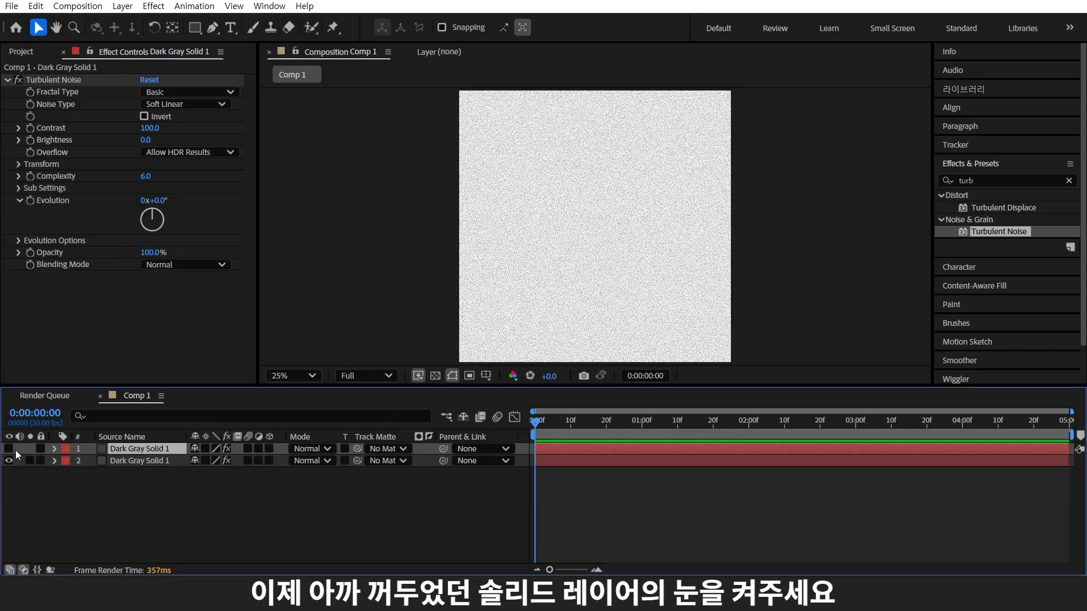
{"action": "left_click", "coordinate": [8, 448]}
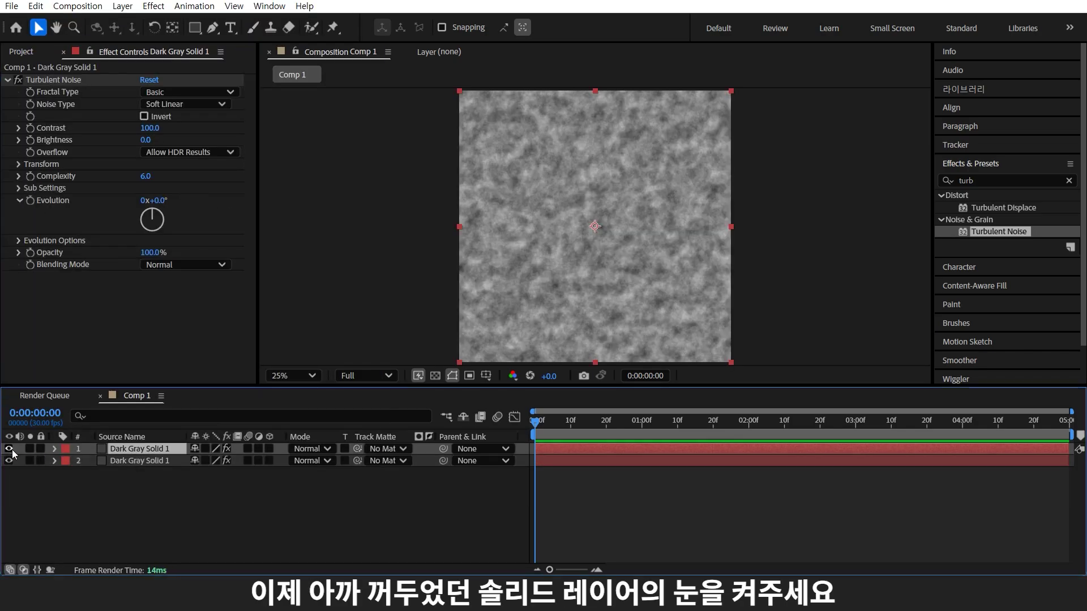
{"action": "left_click", "coordinate": [173, 93]}
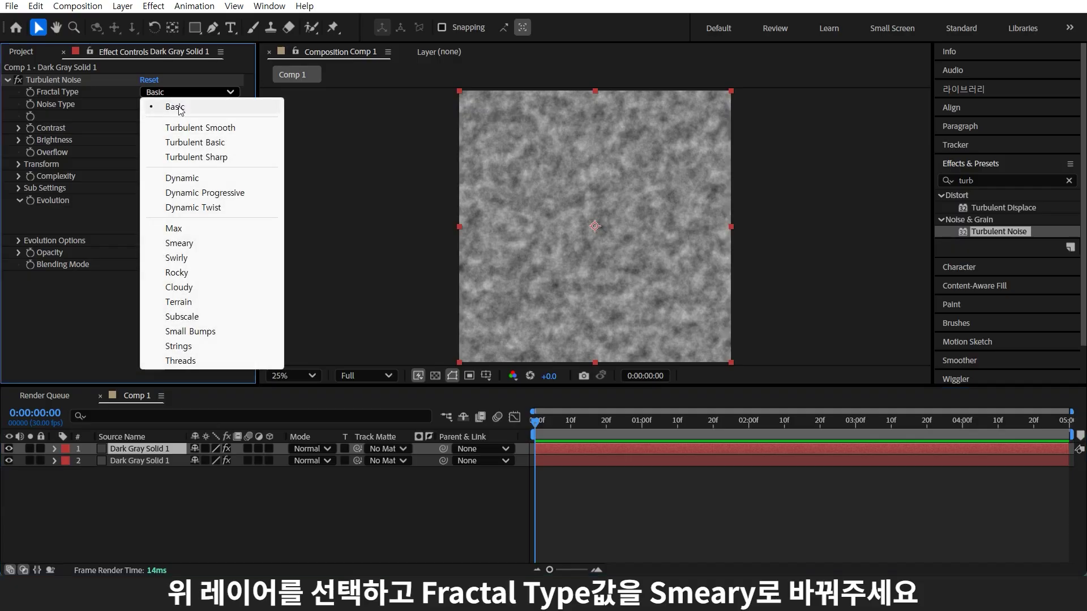
{"action": "left_click", "coordinate": [164, 242]}
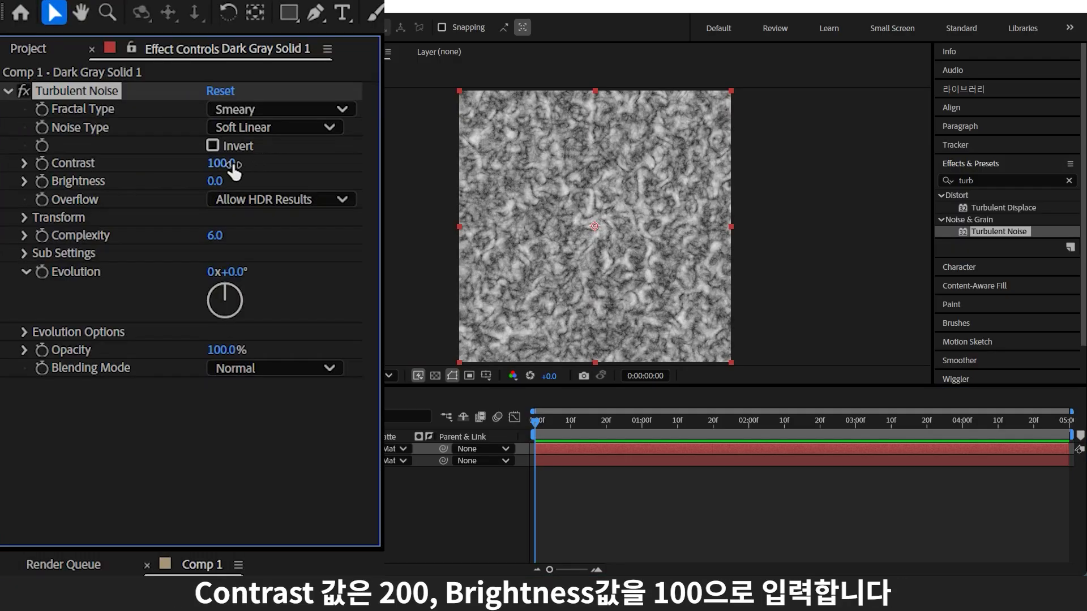
{"action": "type", "text": "0"}
{"action": "key", "text": "Return"}
{"action": "left_click", "coordinate": [216, 181]}
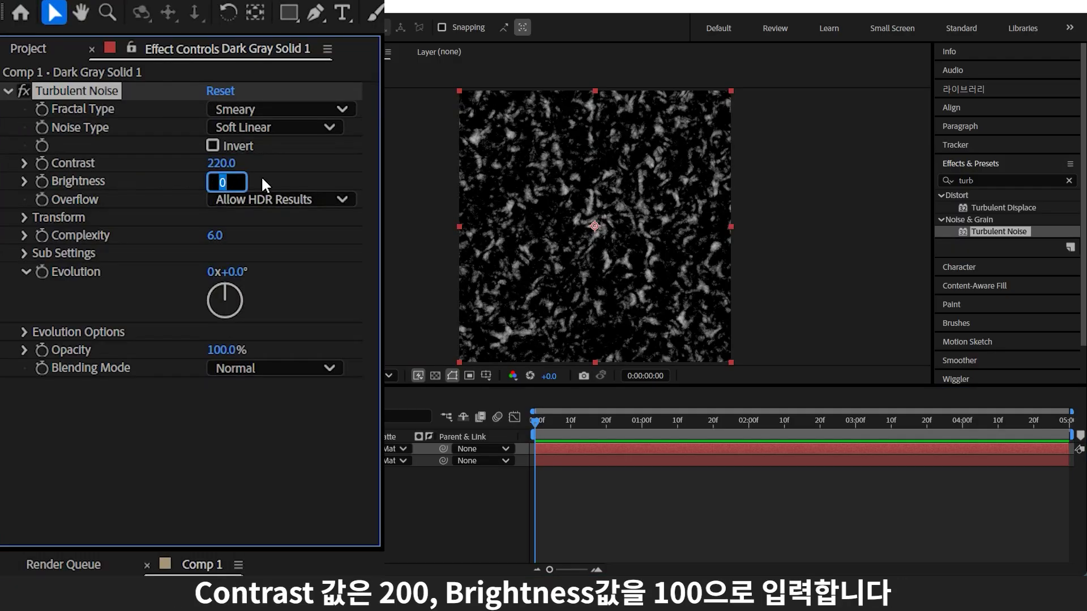
{"action": "type", "text": "100"}
- Apply Curves to the top noise layer and bend it into a steep N shape
{"action": "left_click", "coordinate": [996, 181]}
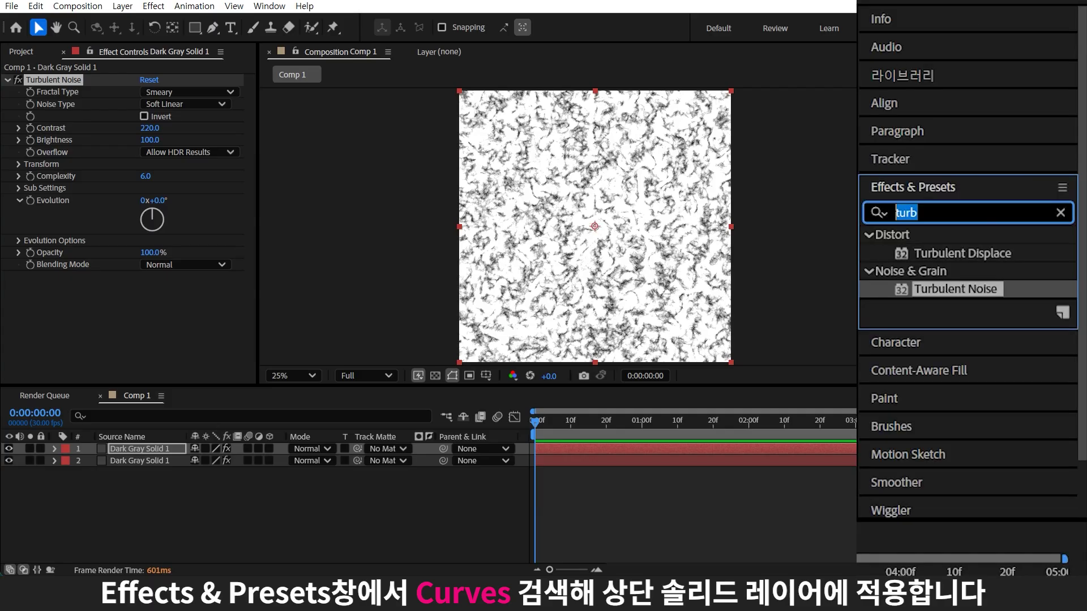
{"action": "type", "text": "curve"}
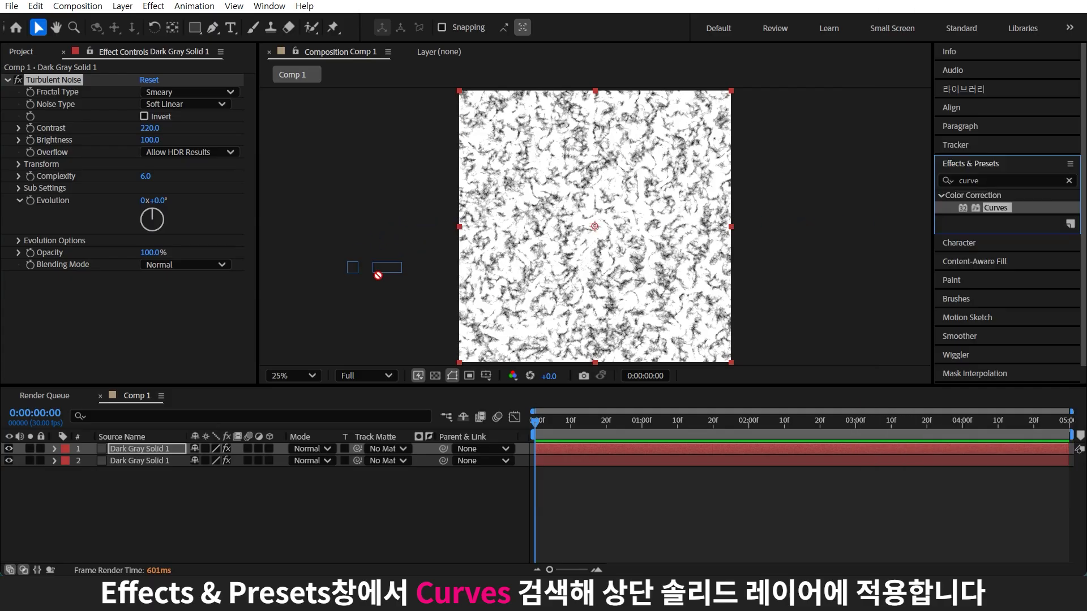
{"action": "mouse_move", "coordinate": [995, 208]}
{"action": "left_mouse_down"}
{"action": "mouse_move", "coordinate": [191, 467]}
{"action": "mouse_move", "coordinate": [165, 448]}
{"action": "left_mouse_up"}
{"action": "left_click_drag", "start_coordinate": [170, 197], "coordinate": [124, 189]}
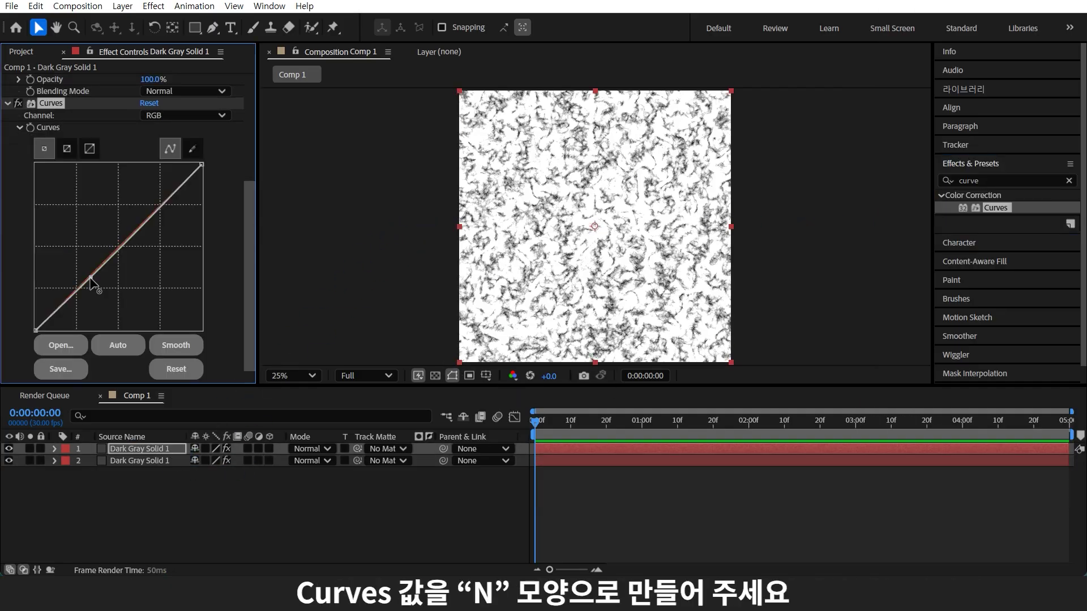
{"action": "left_click_drag", "start_coordinate": [62, 303], "coordinate": [116, 307]}
{"action": "left_click_drag", "start_coordinate": [125, 190], "coordinate": [112, 187]}
{"action": "left_click_drag", "start_coordinate": [117, 307], "coordinate": [107, 309]}
{"action": "left_click_drag", "start_coordinate": [162, 164], "coordinate": [151, 309]}
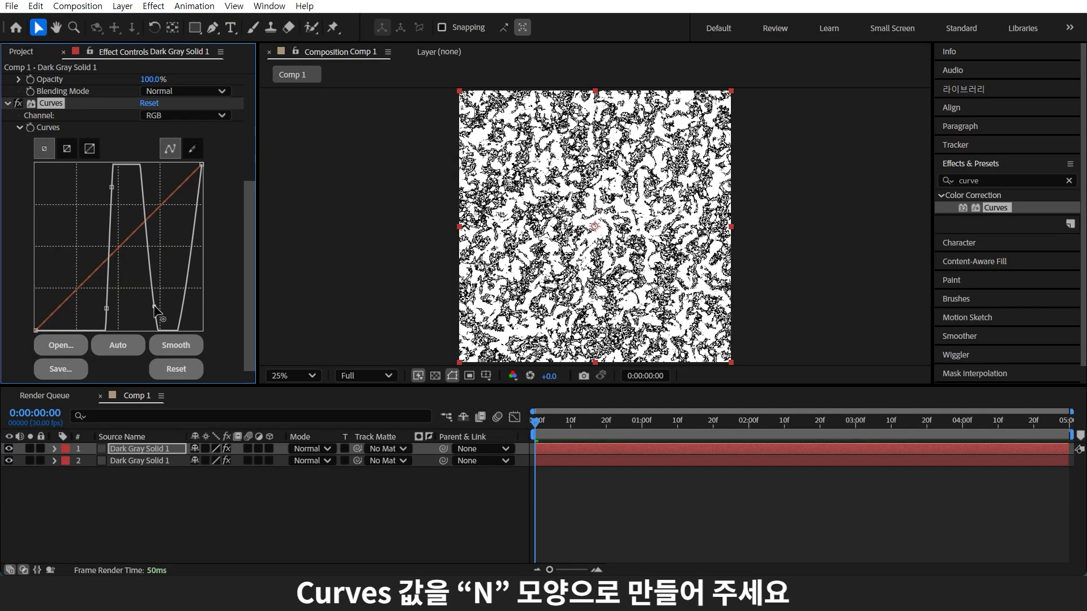
{"action": "left_click_drag", "start_coordinate": [139, 173], "coordinate": [149, 180]}
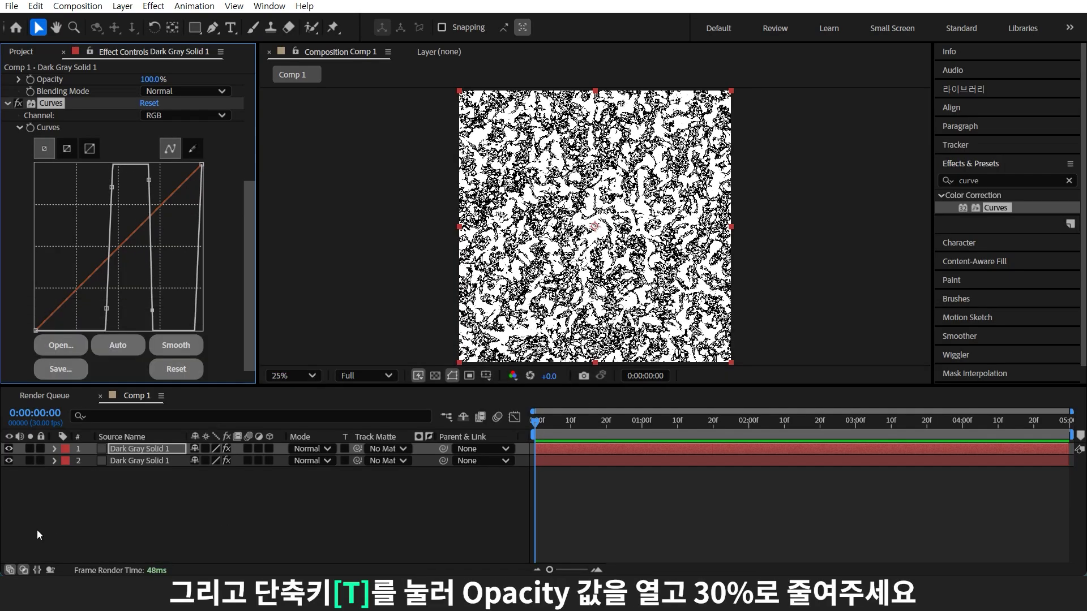
- Set the top noise layer to 30% opacity and Multiply, then add an adjustment layer
{"action": "left_click", "coordinate": [124, 450]}
{"action": "type", "text": "t"}
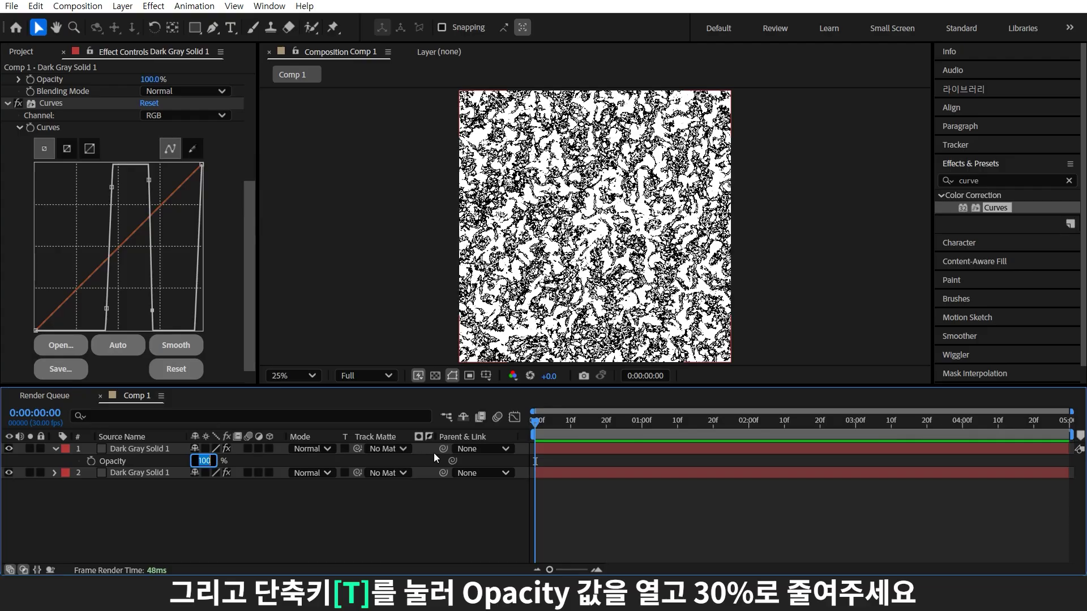
{"action": "type", "text": "30"}
{"action": "key", "text": "Return"}
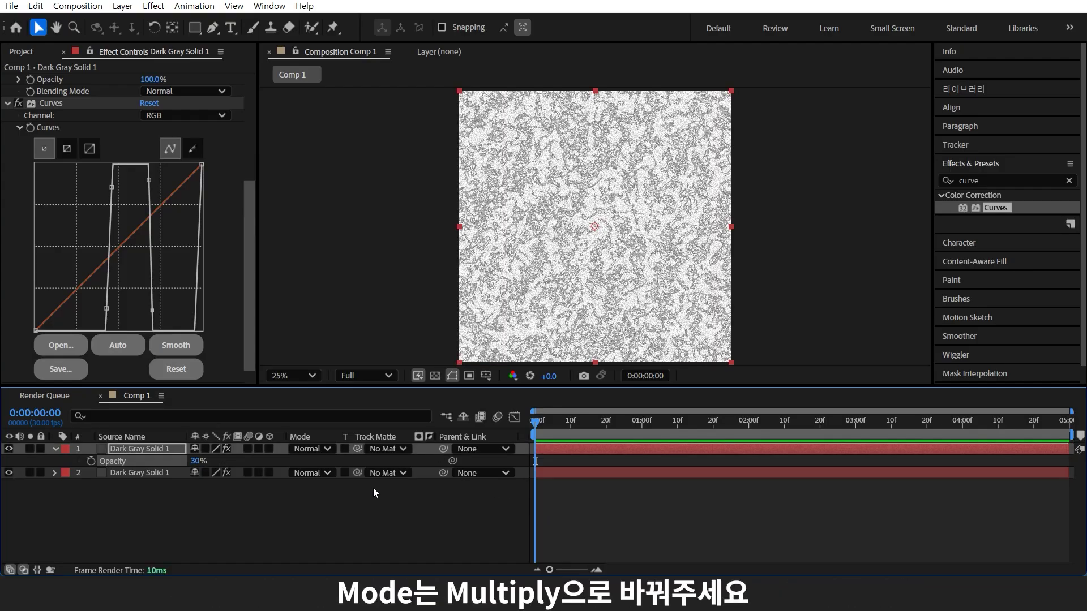
{"action": "left_click", "coordinate": [328, 449]}
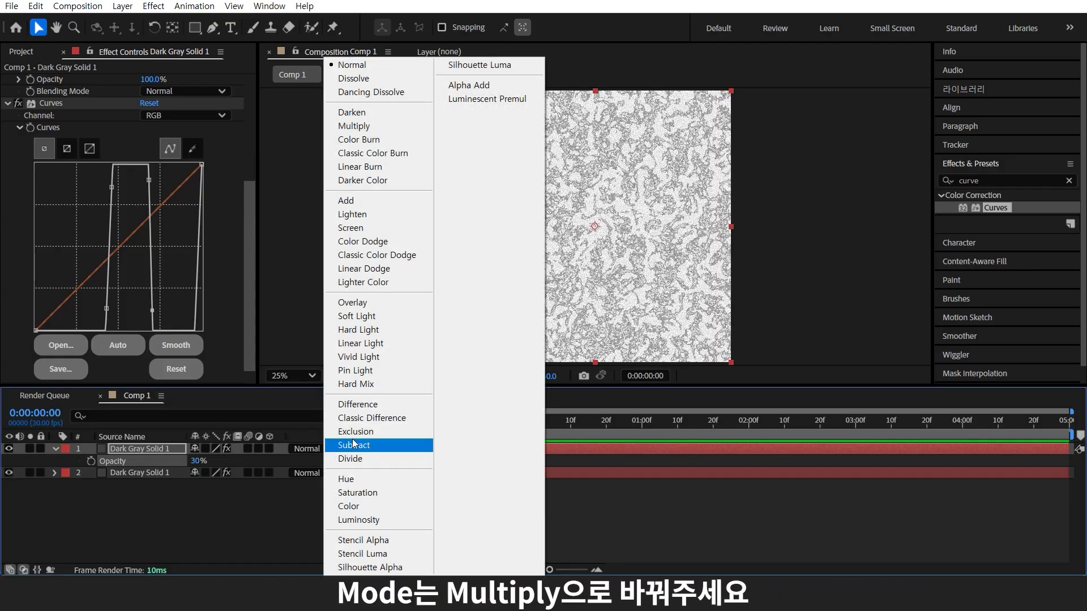
{"action": "left_click", "coordinate": [388, 131]}
{"action": "key", "text": "ctrl+alt+y"}
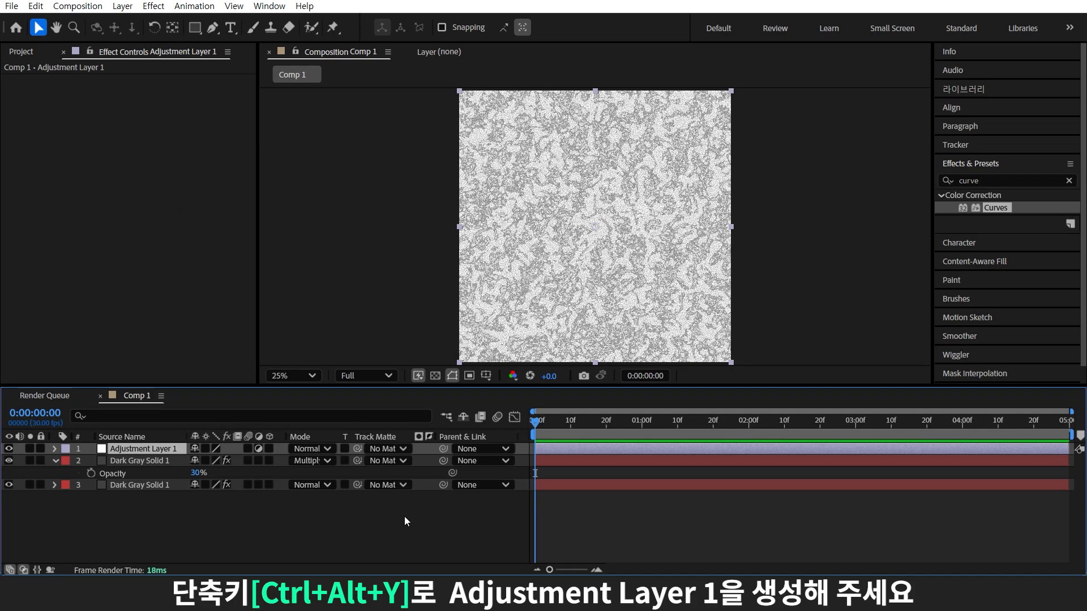
- Give the adjustment layer Turbulent Displace (Amount -150, Size 2, Complexity 6), then pre-compose all layers
{"action": "left_click", "coordinate": [1017, 180]}
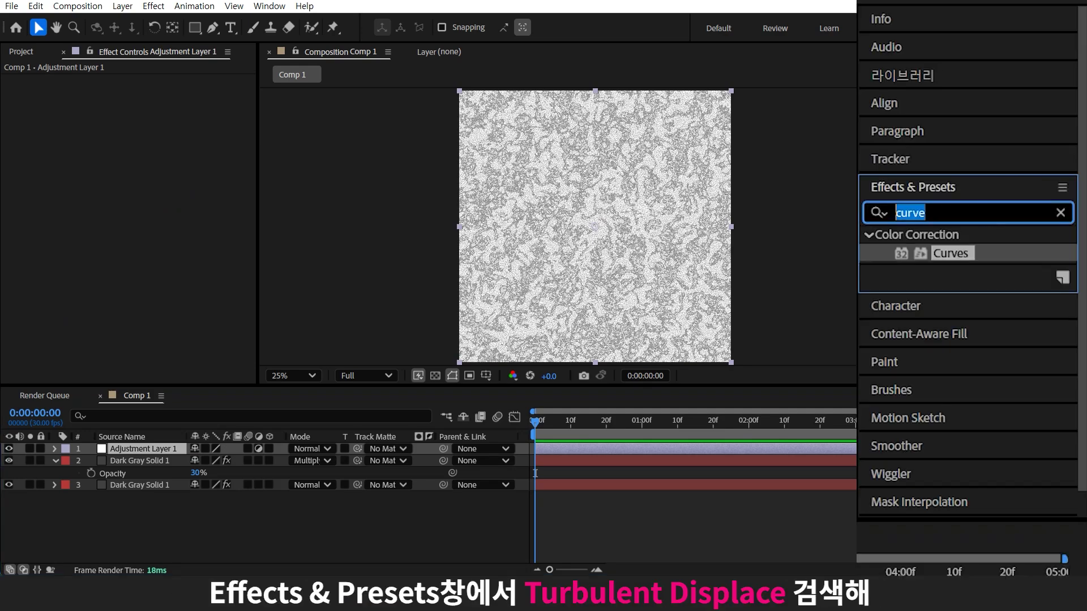
{"action": "type", "text": "tur"}
{"action": "mouse_move", "coordinate": [987, 310]}
{"action": "left_mouse_down"}
{"action": "mouse_move", "coordinate": [730, 343]}
{"action": "mouse_move", "coordinate": [709, 270]}
{"action": "left_mouse_up"}
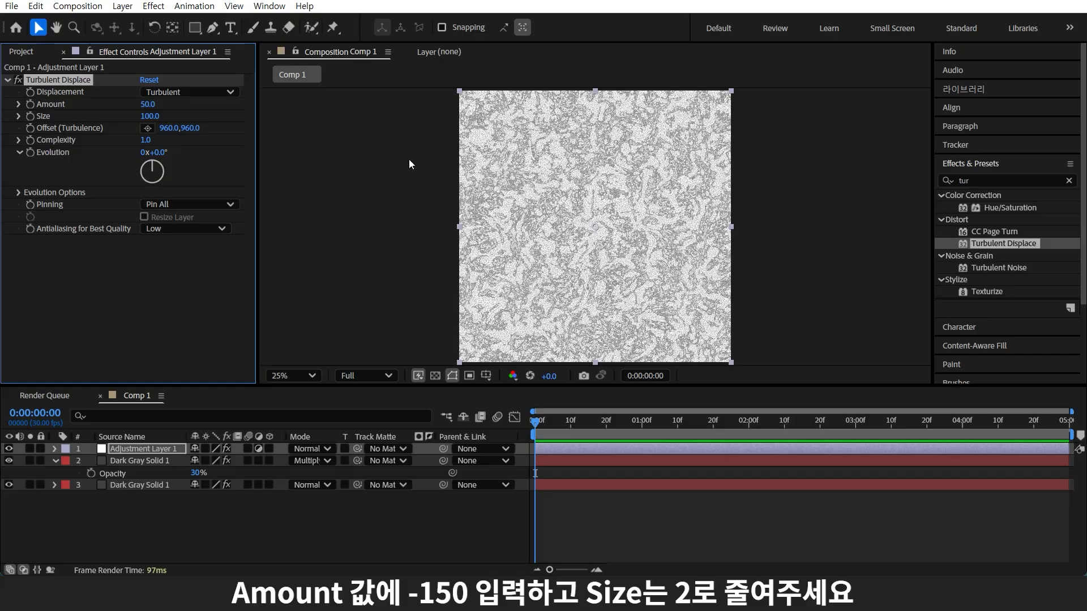
{"action": "left_click", "coordinate": [148, 104]}
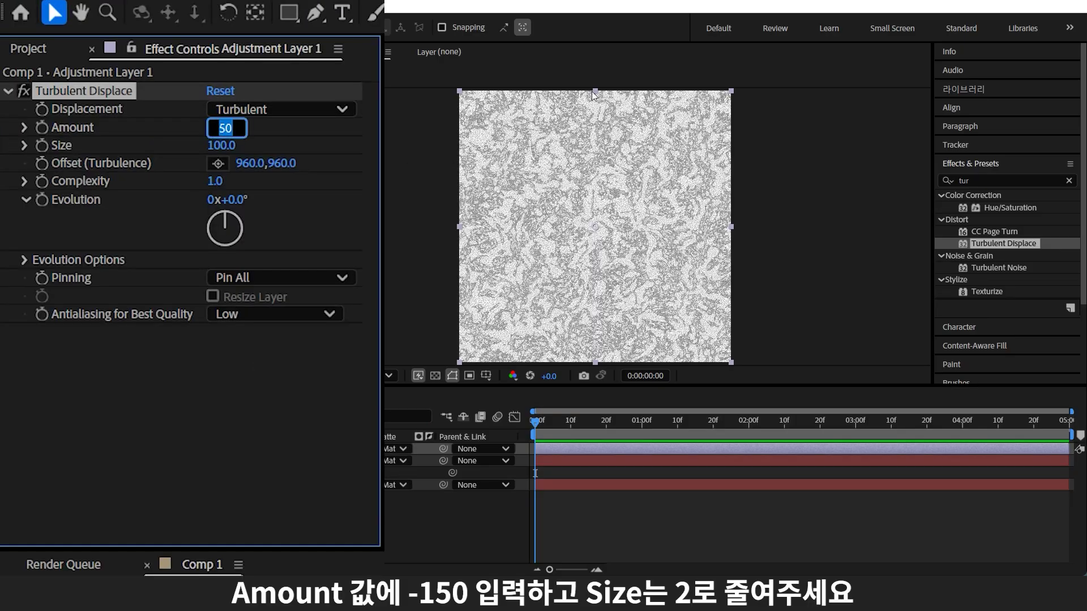
{"action": "type", "text": "-150"}
{"action": "key", "text": "Return"}
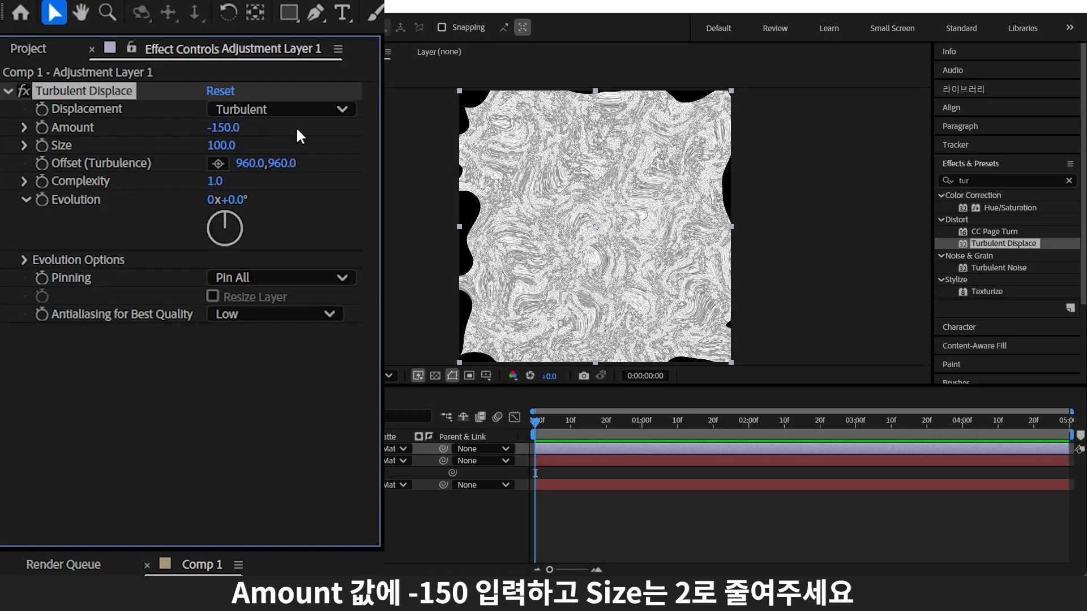
{"action": "type", "text": "2"}
{"action": "key", "text": "Return"}
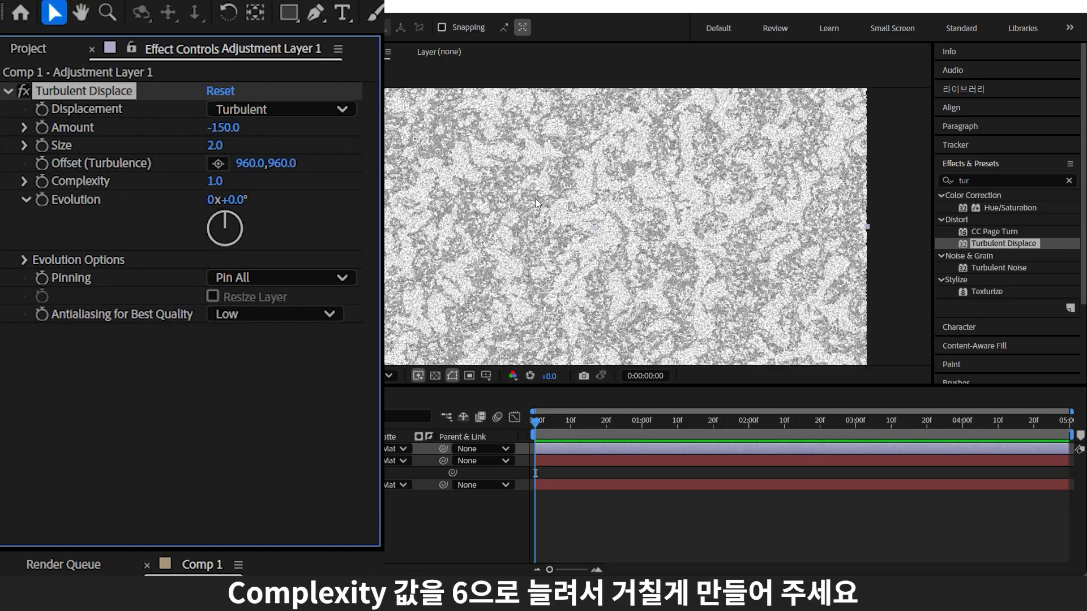
{"action": "left_click", "coordinate": [215, 180]}
{"action": "type", "text": "6"}
{"action": "key", "text": "Return"}
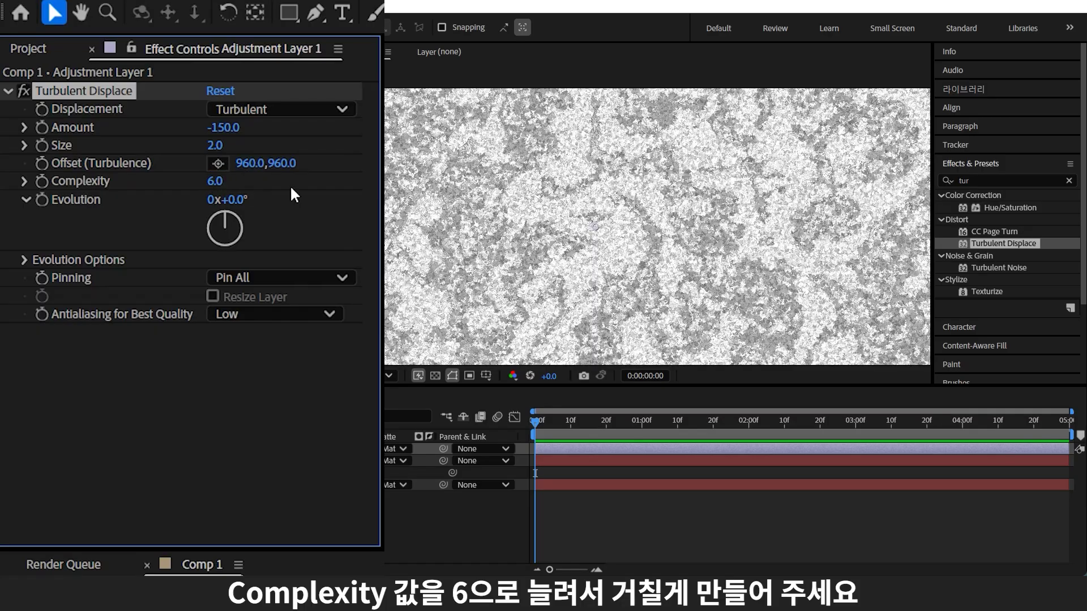
{"action": "key", "text": "ctrl+a"}
{"action": "key", "text": "ctrl+shift+c"}
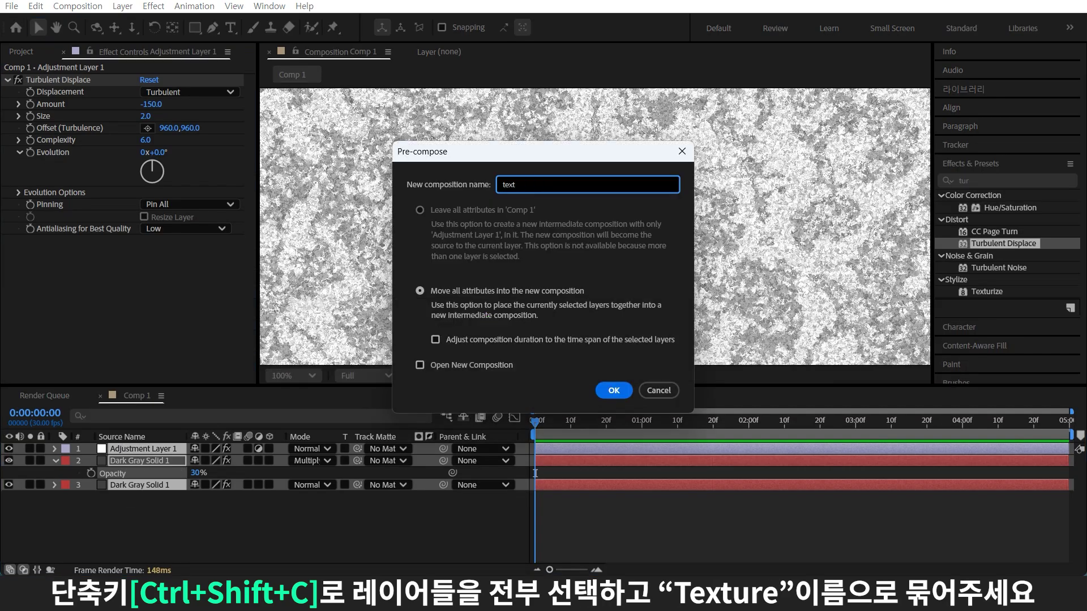
- Name the pre-comp 'texture'
{"action": "type", "text": "ure"}
{"action": "key", "text": "Return"}
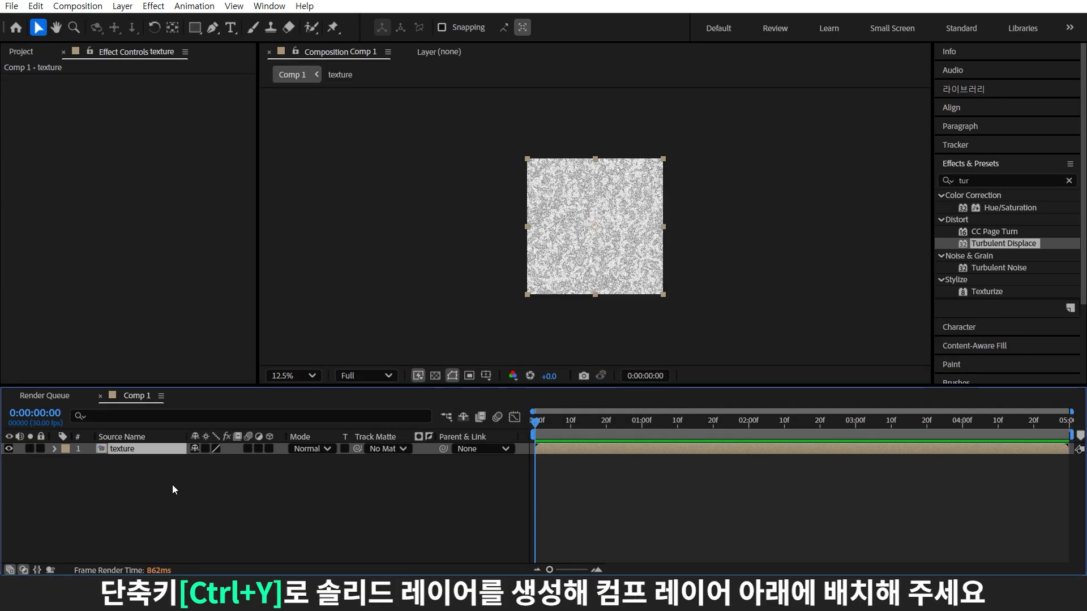
{"action": "left_click", "coordinate": [154, 480]}
- Place a new dark gray solid beneath texture and start a text layer
{"action": "key", "text": "ctrl+y"}
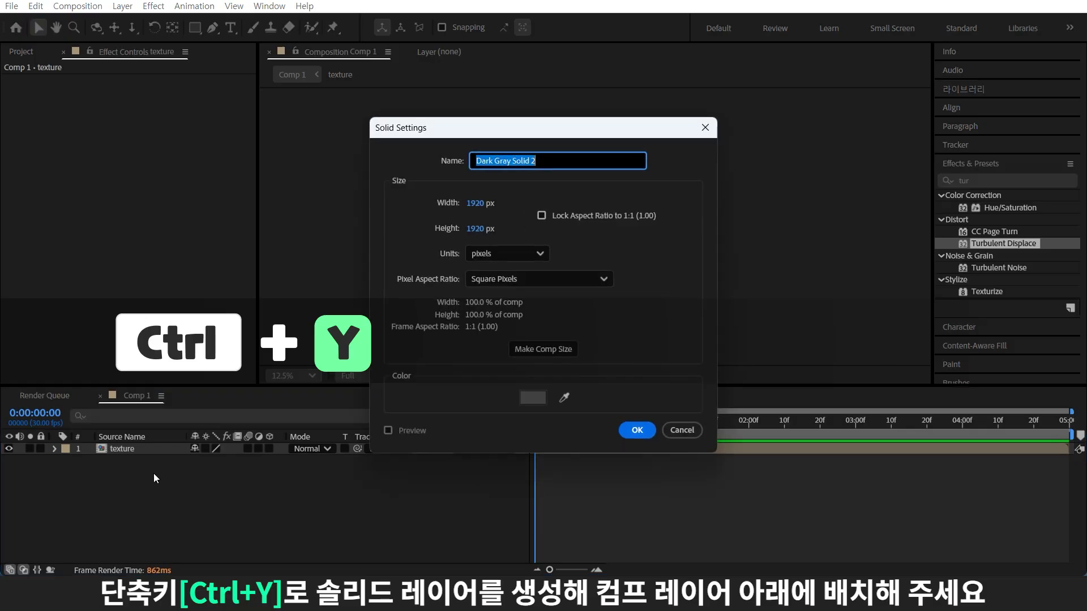
{"action": "left_click", "coordinate": [636, 431]}
{"action": "left_click_drag", "start_coordinate": [136, 448], "coordinate": [132, 467]}
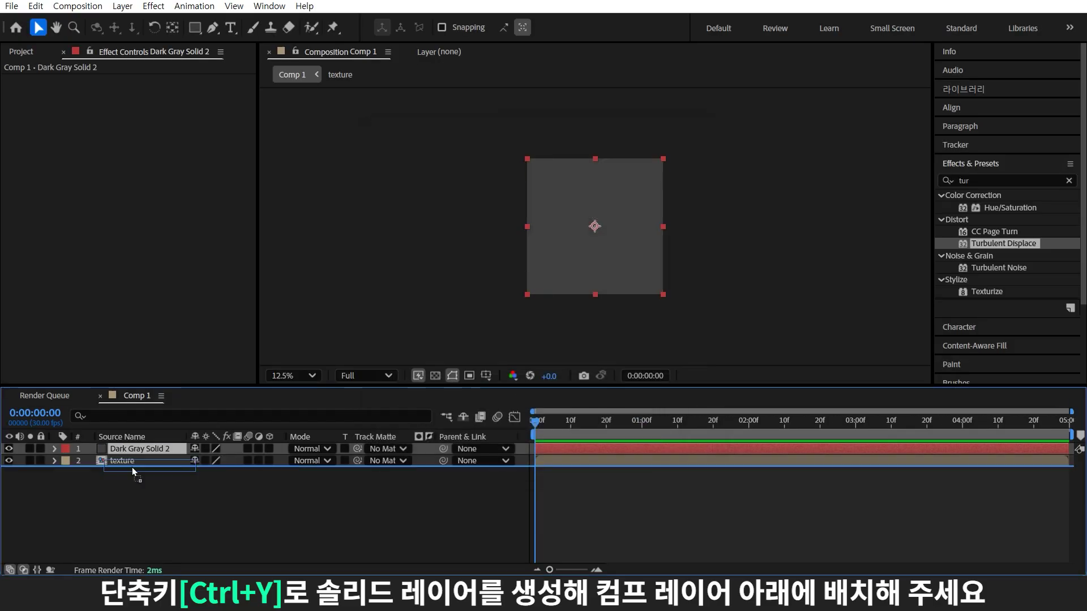
{"action": "key", "text": "ctrl+t"}
{"action": "left_click", "coordinate": [521, 238]}
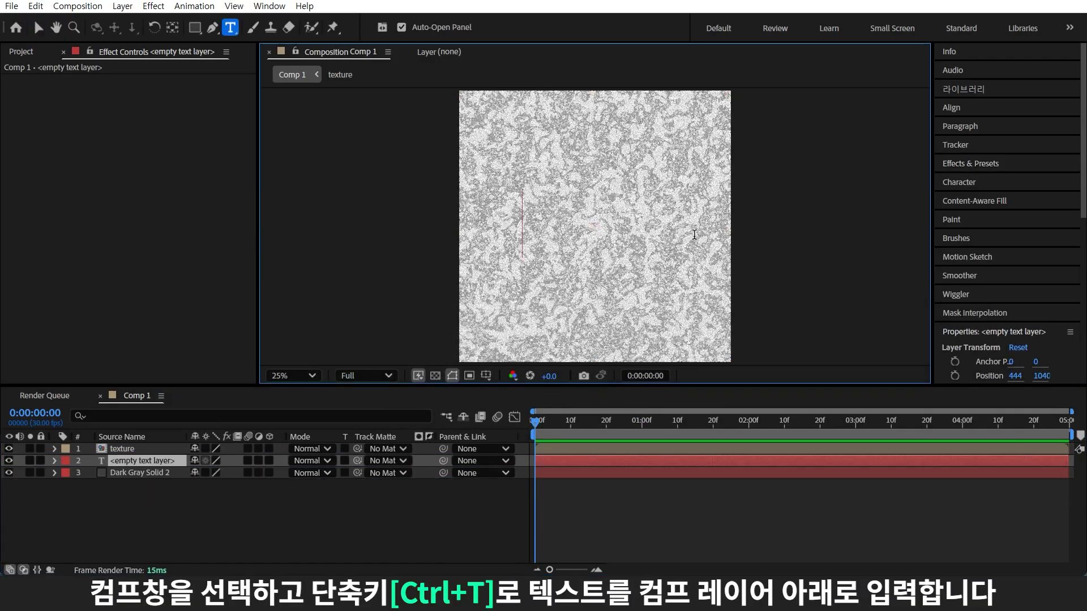
- Type the title 'Rain' and set the texture layer to Multiply blending
{"action": "type", "text": "Rain"}
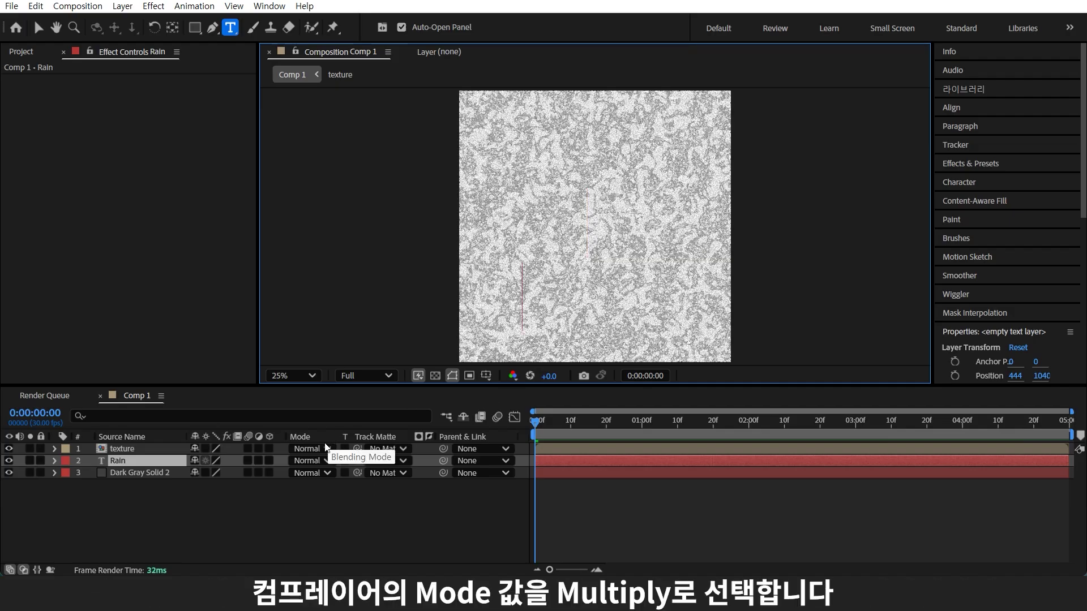
{"action": "left_click", "coordinate": [331, 459]}
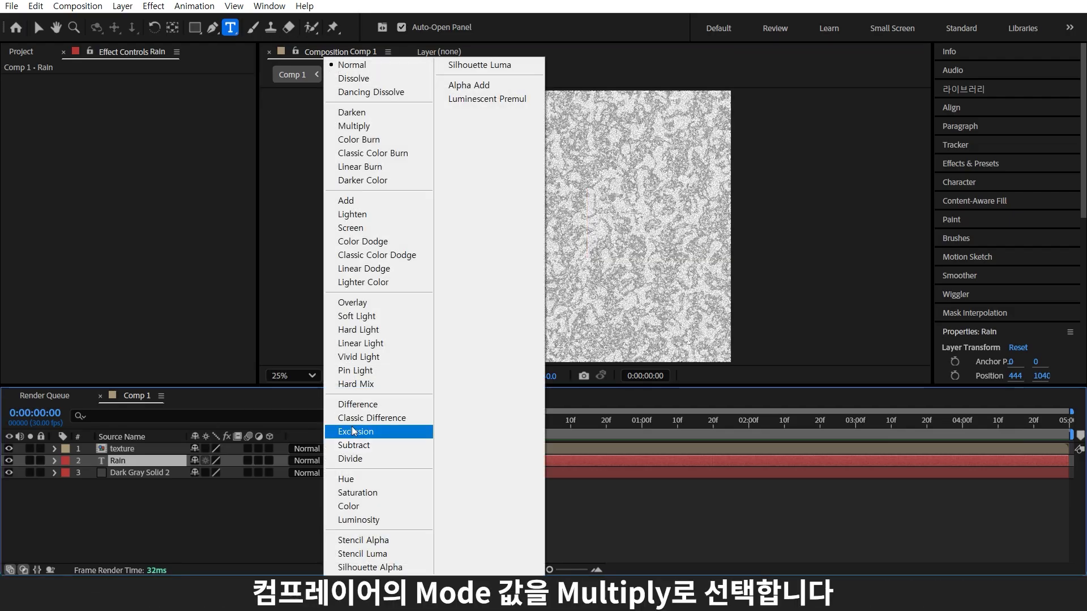
{"action": "left_click", "coordinate": [363, 126]}
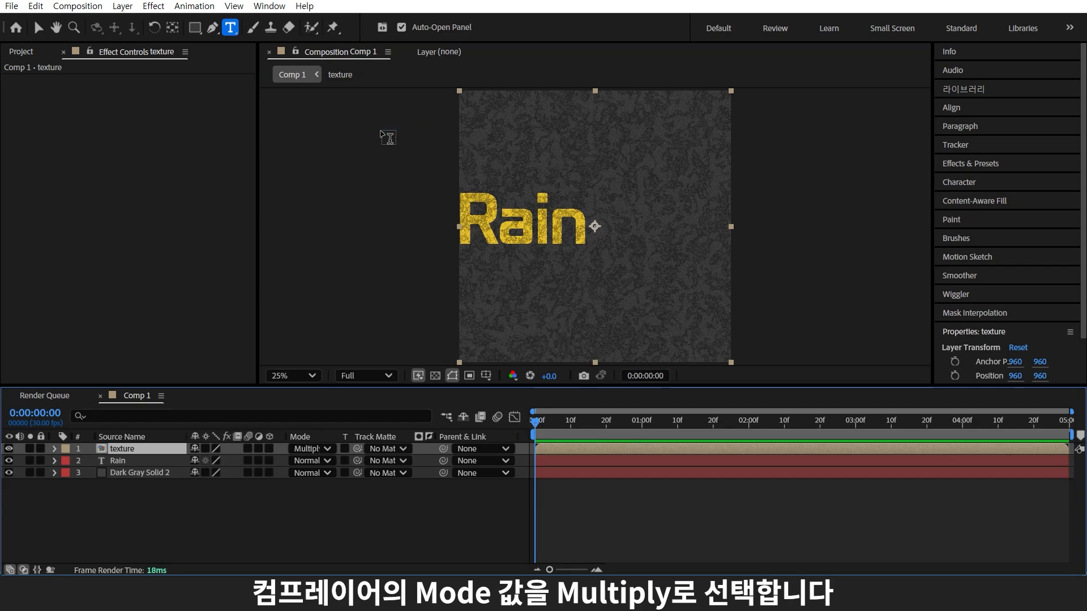
{"action": "left_click", "coordinate": [119, 461]}
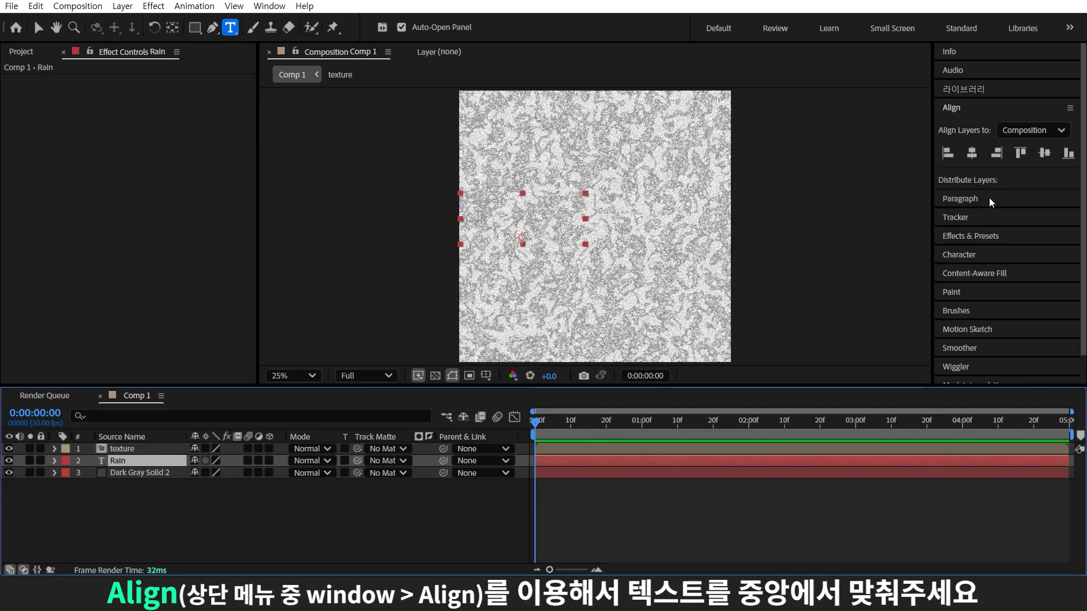
- Centre Rain horizontally and set the texture layer's opacity to 45%
{"action": "left_click", "coordinate": [978, 156]}
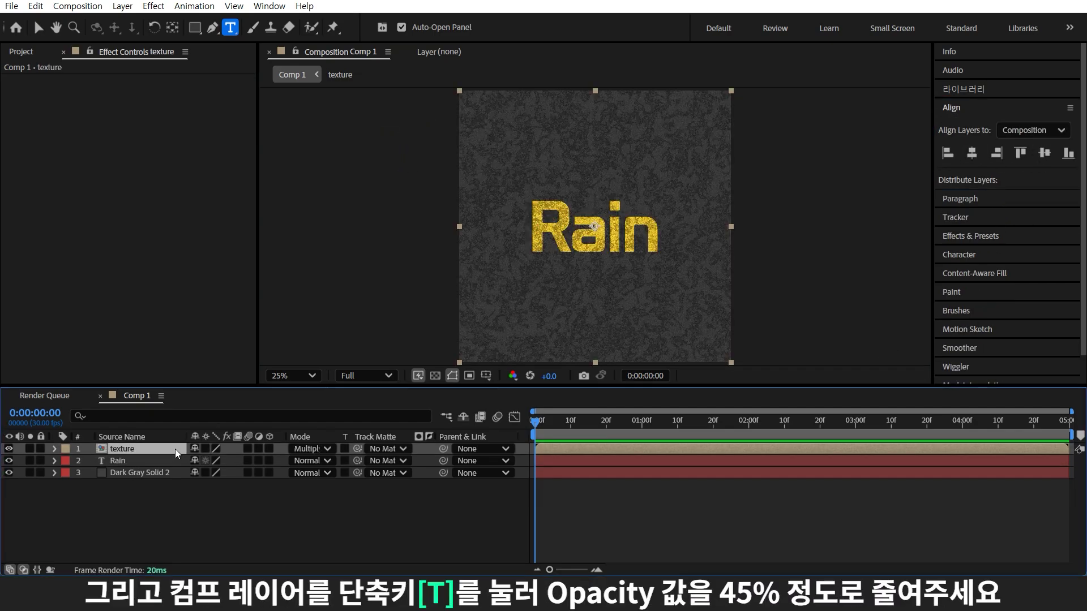
{"action": "key", "text": "t"}
{"action": "left_click", "coordinate": [201, 461]}
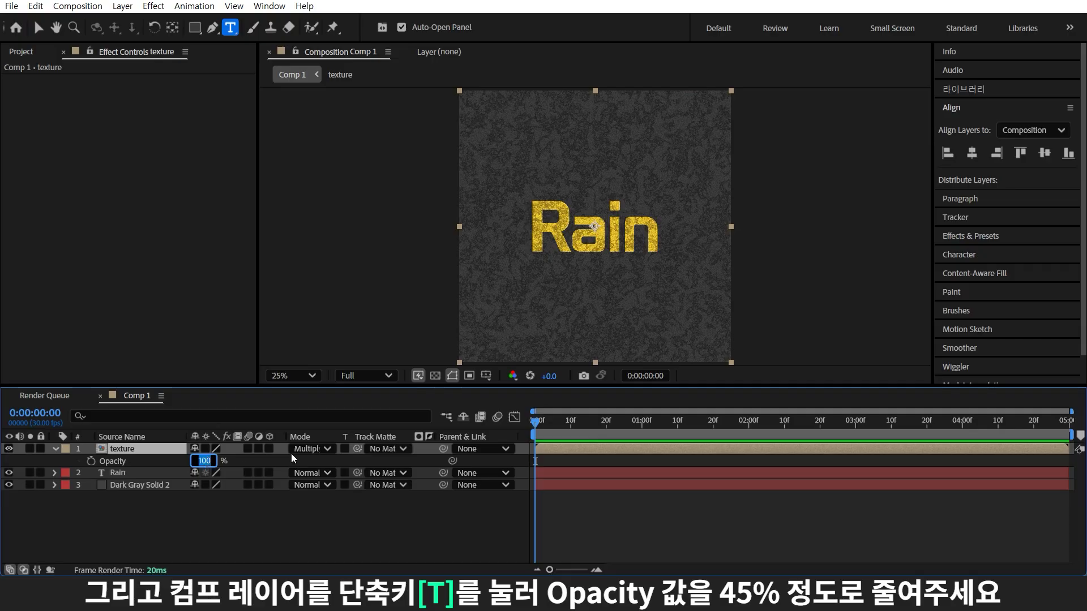
{"action": "type", "text": "45"}
{"action": "key", "text": "Return"}
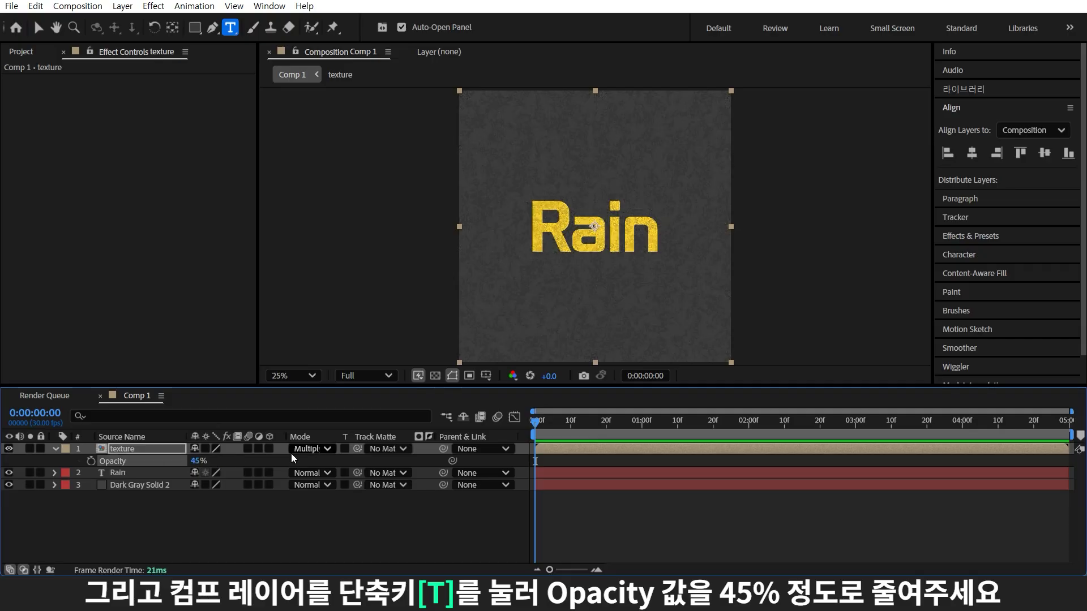
- Displace Rain with a Displacement Map using the texture layer, then add an adjustment layer
{"action": "key", "text": "ctrl+5"}
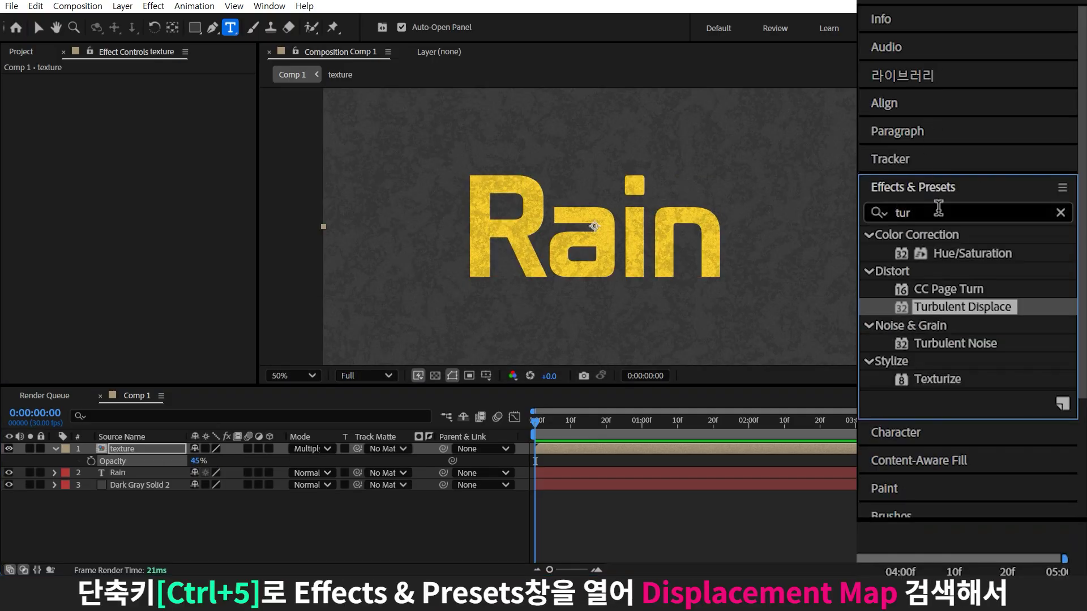
{"action": "type", "text": "di"}
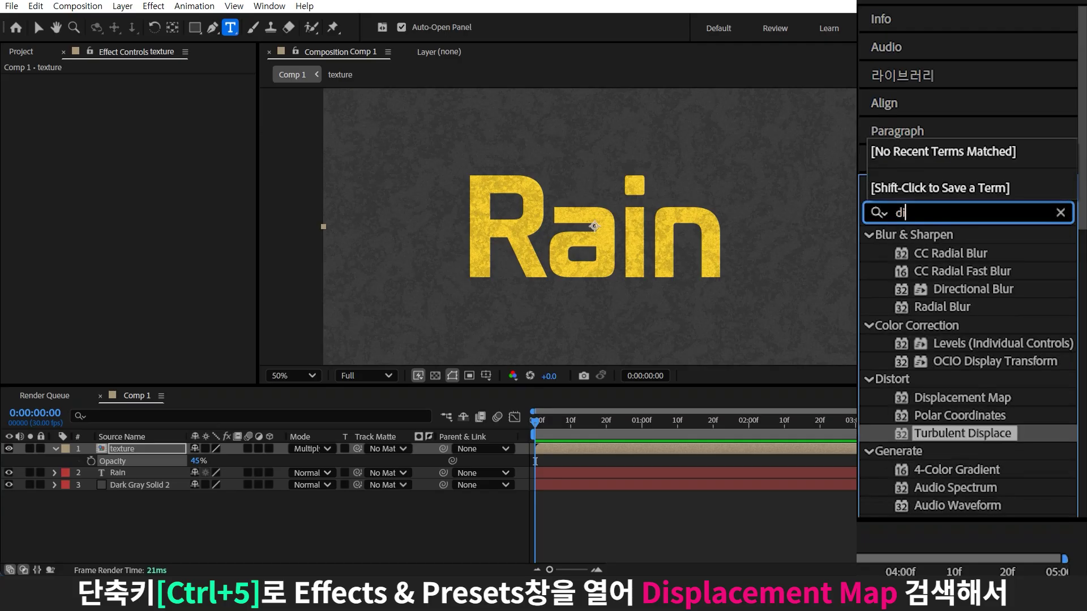
{"action": "type", "text": "s"}
{"action": "left_click_drag", "start_coordinate": [963, 289], "coordinate": [158, 474]}
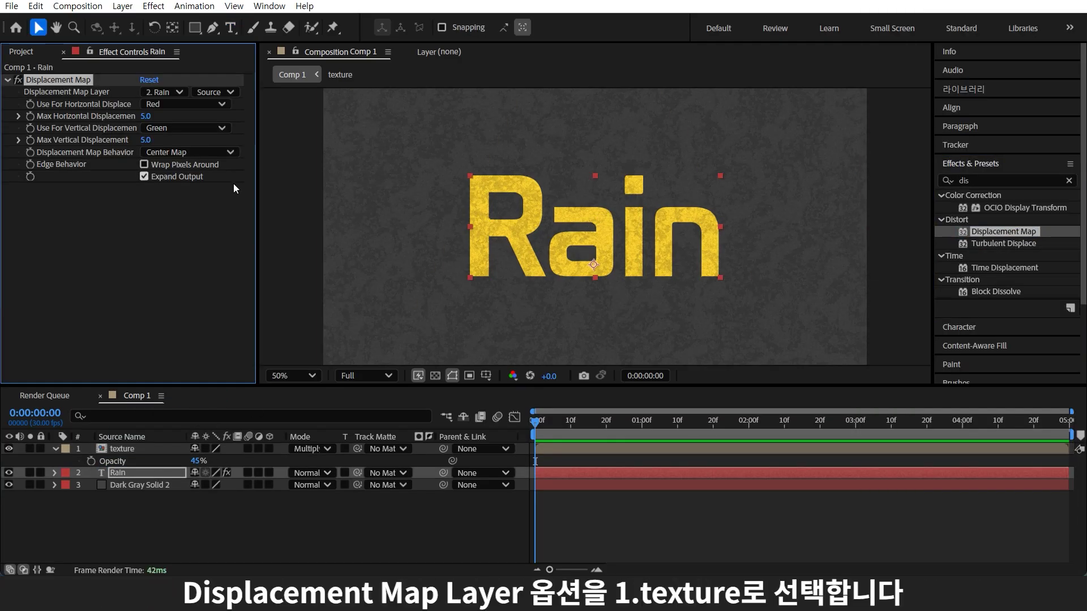
{"action": "left_click", "coordinate": [174, 91]}
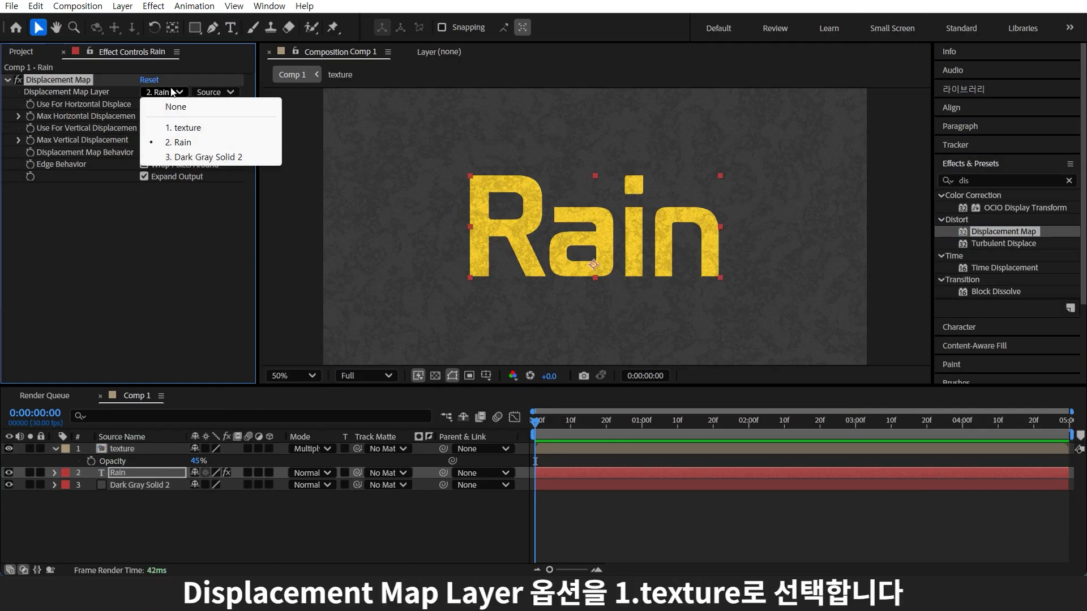
{"action": "left_click", "coordinate": [180, 126]}
{"action": "key", "text": "ctrl+alt+y"}
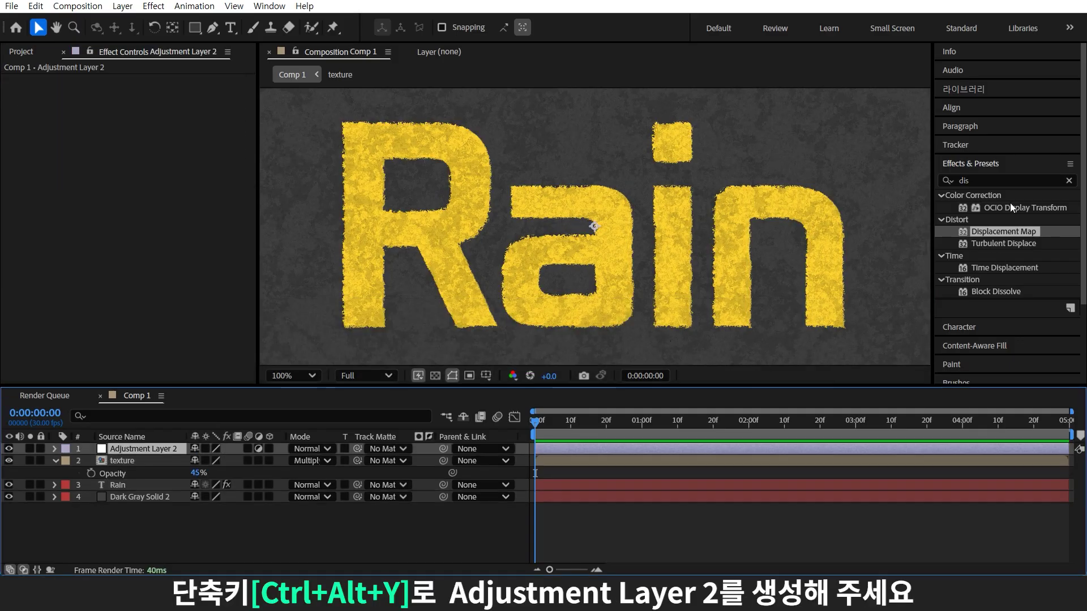
- Apply CC Drizzle to the adjustment layer with Longevity 3 and Spreading 200
{"action": "left_click", "coordinate": [962, 180]}
{"action": "type", "text": "CC d"}
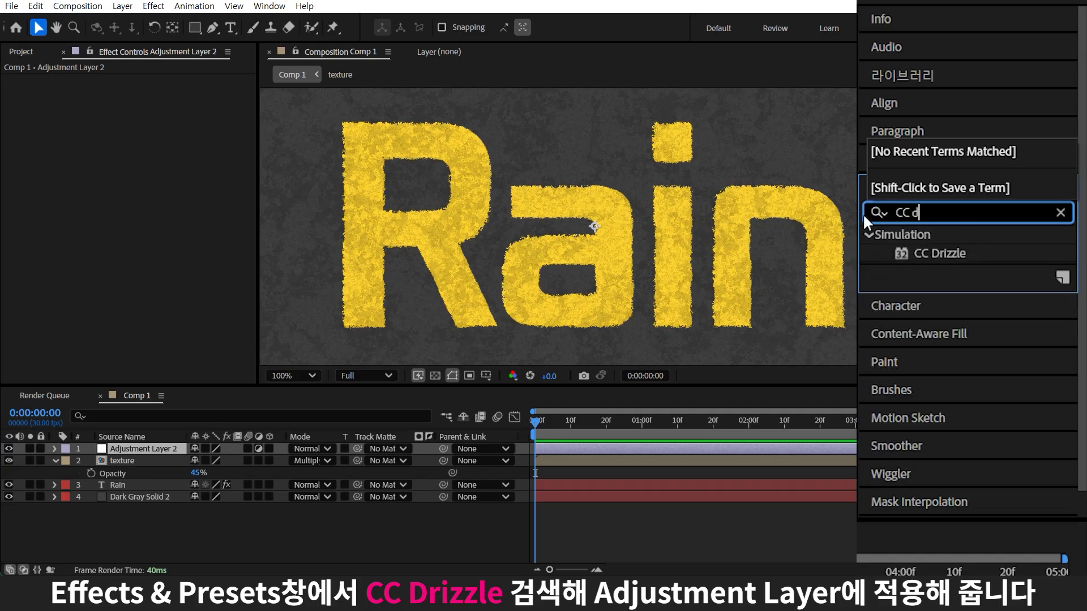
{"action": "left_click_drag", "start_coordinate": [917, 258], "coordinate": [86, 206]}
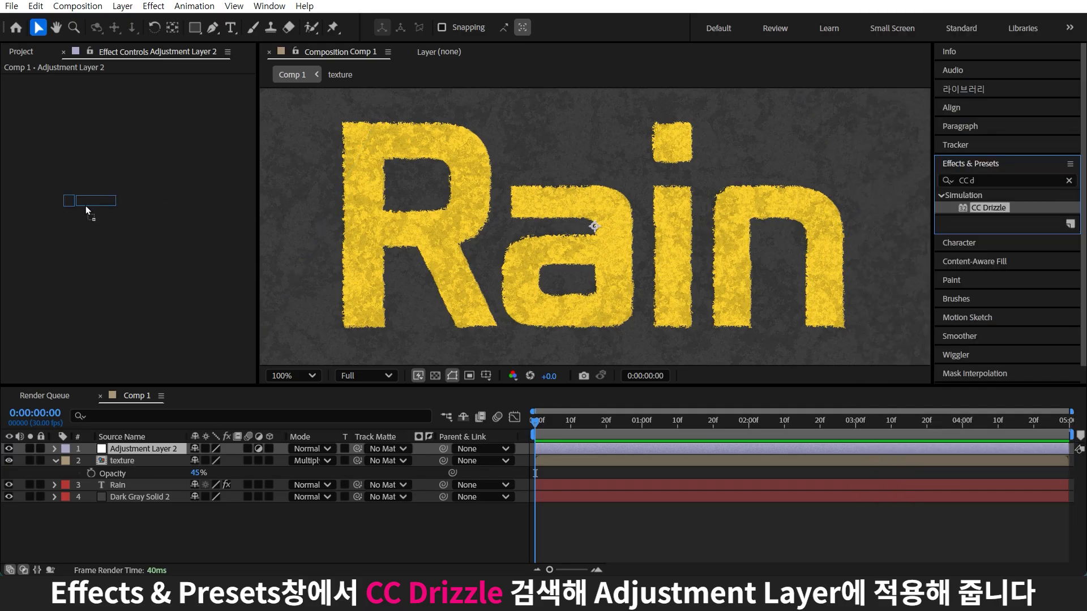
{"action": "left_click", "coordinate": [213, 127]}
{"action": "type", "text": "3"}
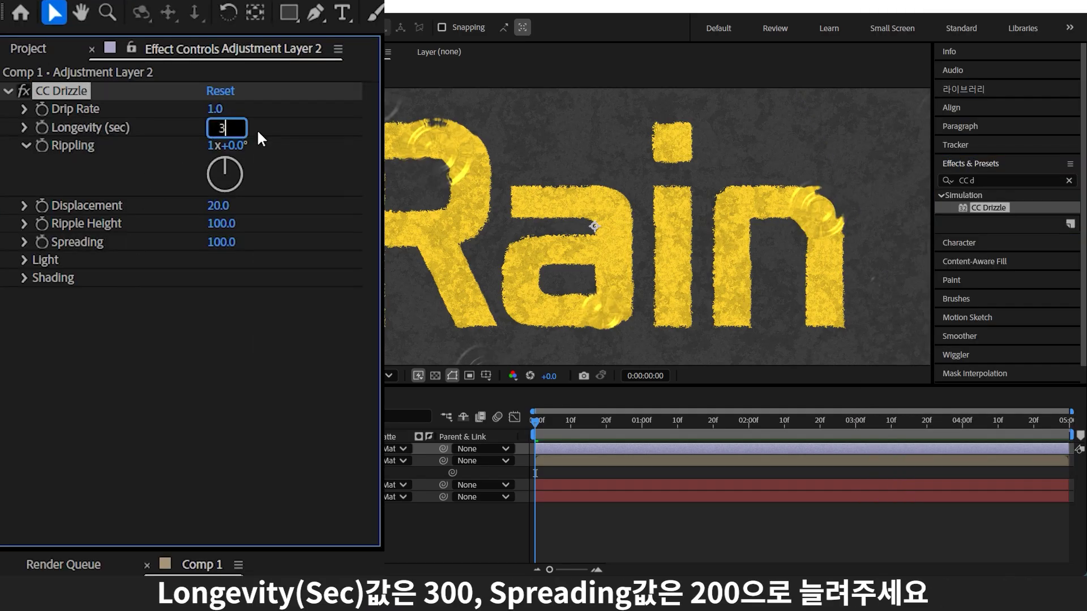
{"action": "key", "text": "Return"}
{"action": "type", "text": "0"}
{"action": "key", "text": "Return"}
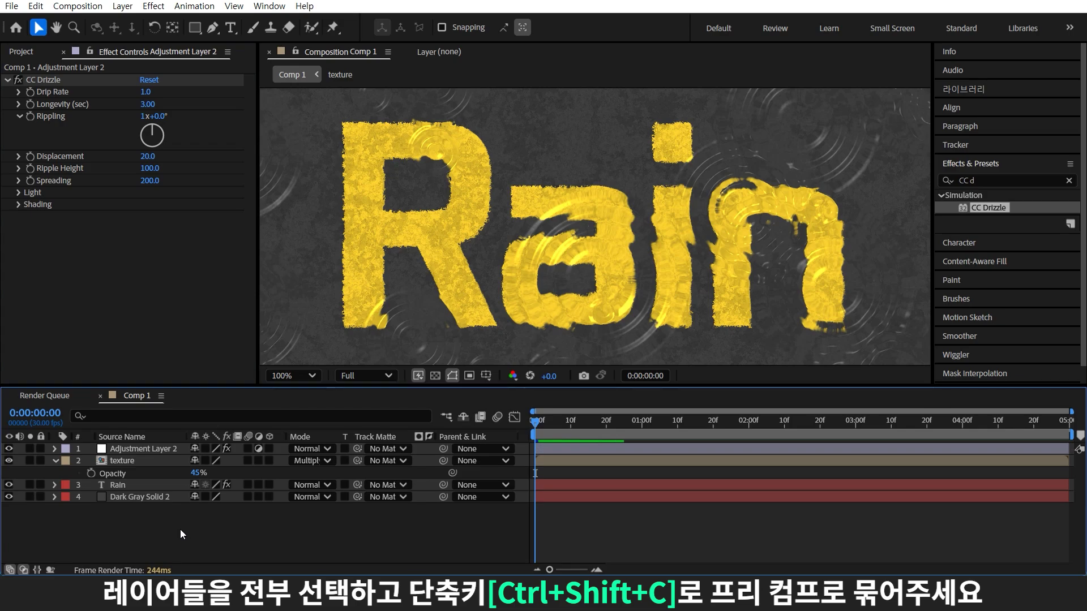
- Pre-compose all four layers into Pre-comp 1
{"action": "left_click_drag", "start_coordinate": [179, 525], "coordinate": [155, 434]}
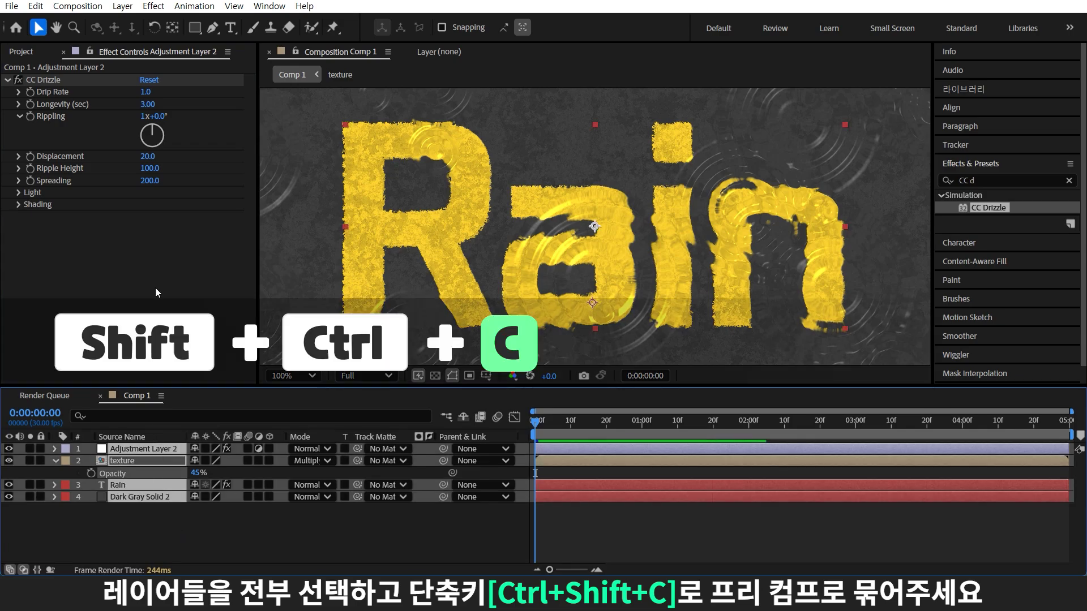
{"action": "key", "text": "ctrl+shift+c"}
{"action": "left_click", "coordinate": [614, 390]}
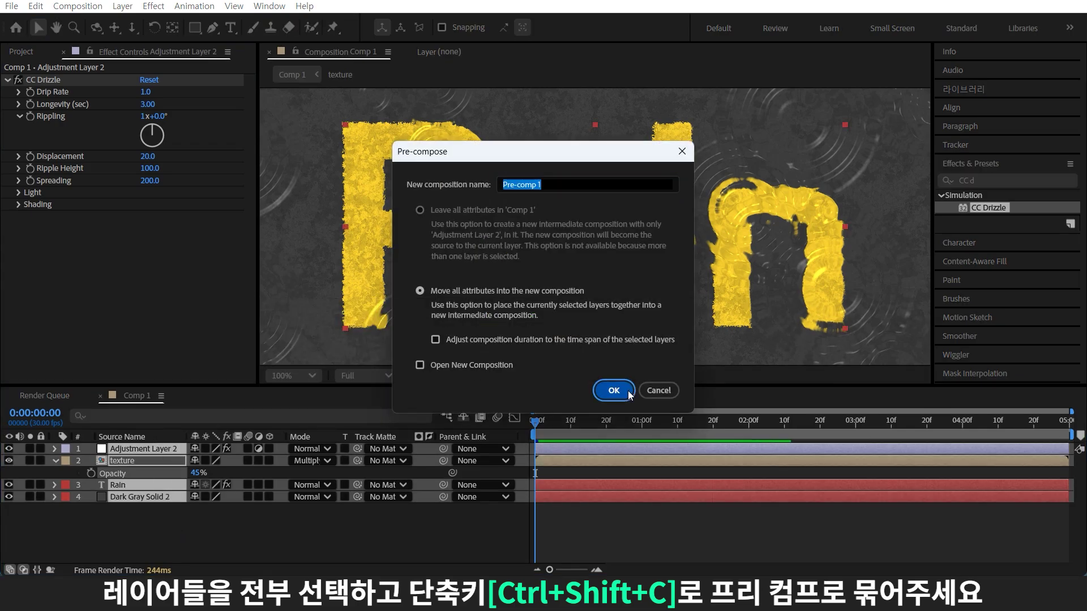
{"action": "scroll", "coordinate": [647, 307], "scroll_direction": "down", "scroll_amount": 4}
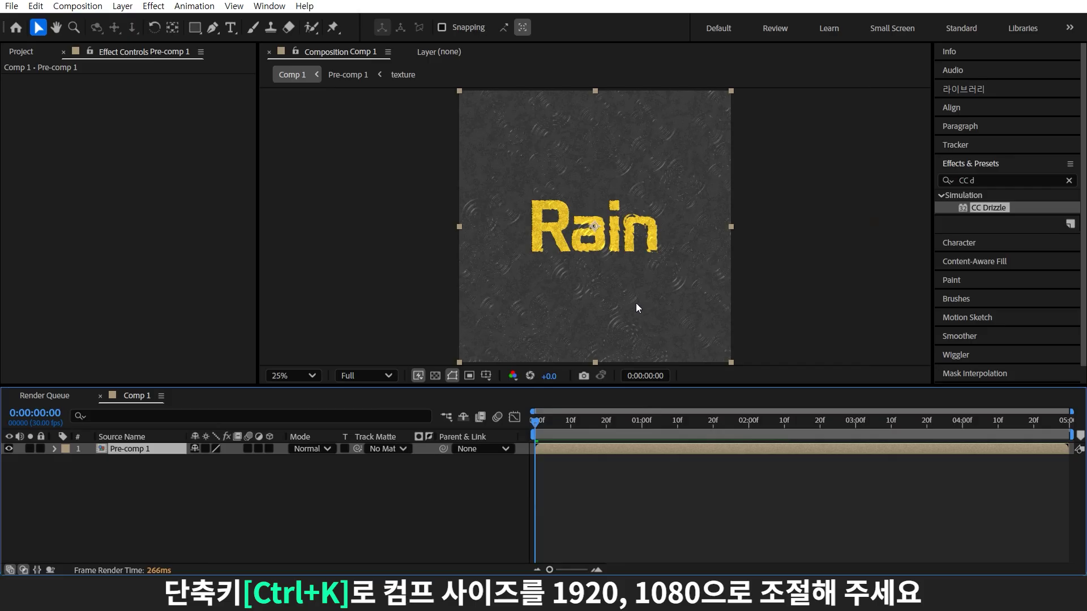
- Change the composition size to 1920×1080
{"action": "key", "text": "ctrl+k"}
{"action": "left_click", "coordinate": [436, 233]}
{"action": "type", "text": "1080"}
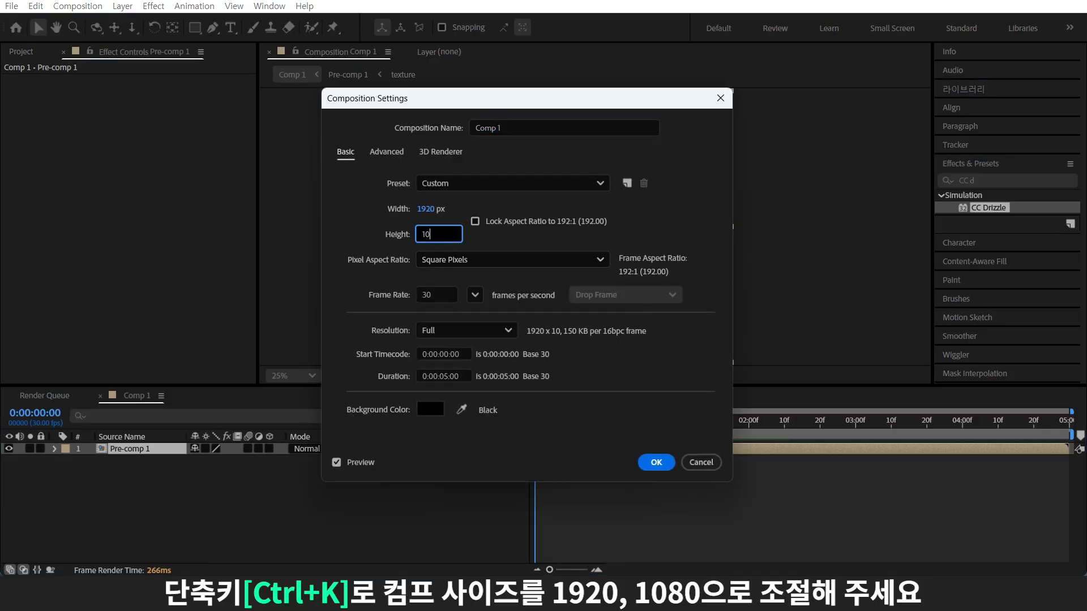
{"action": "key", "text": "Return"}
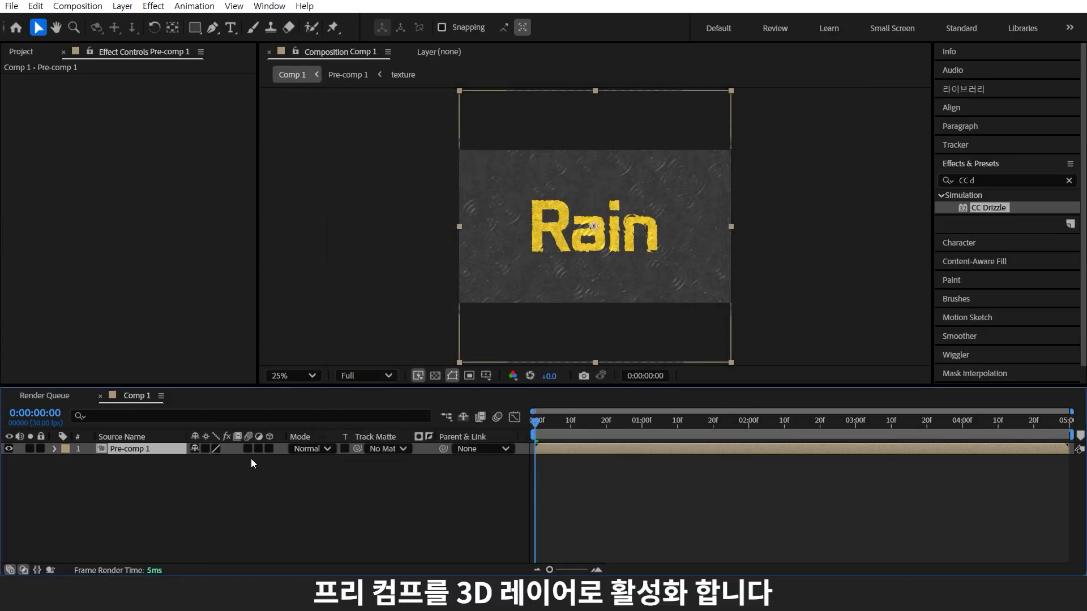
- Make Pre-comp 1 a 3D layer and add a black (000000) solid
{"action": "left_click", "coordinate": [269, 449]}
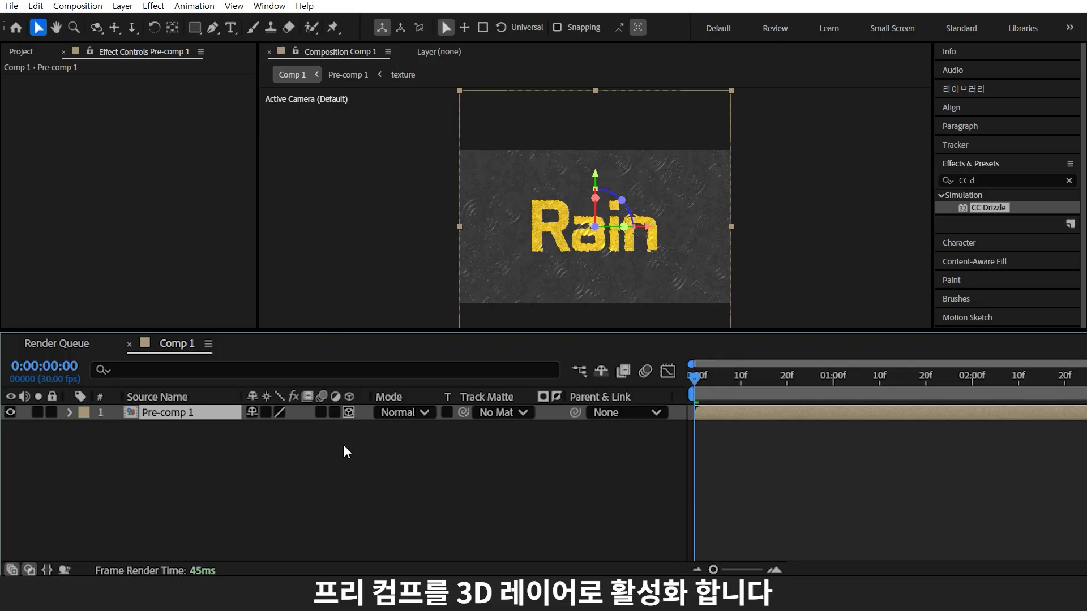
{"action": "key", "text": "ctrl+y"}
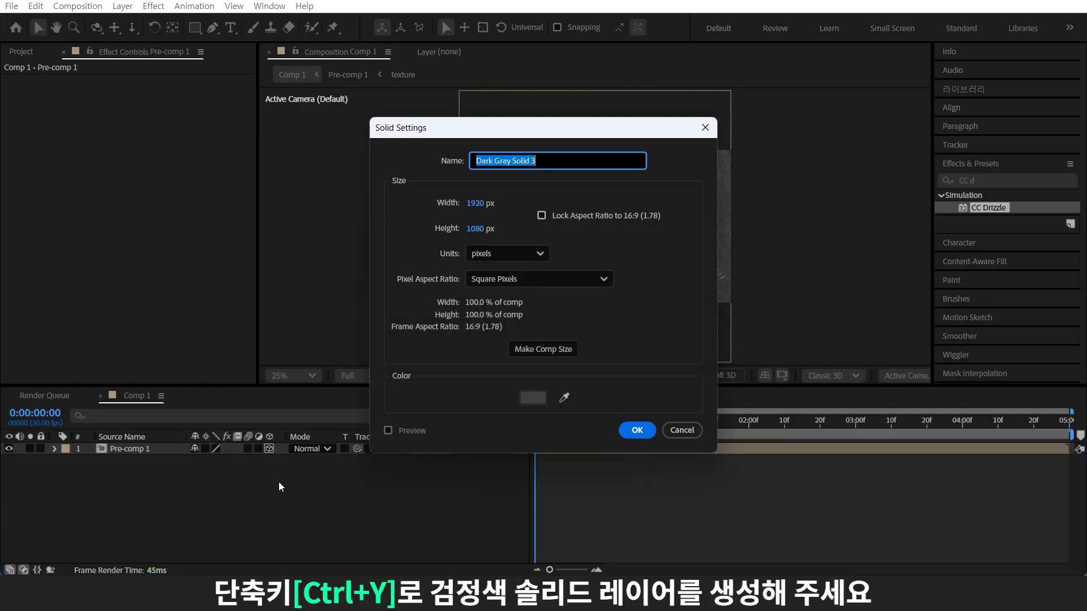
{"action": "left_click", "coordinate": [533, 398]}
{"action": "type", "text": "000000"}
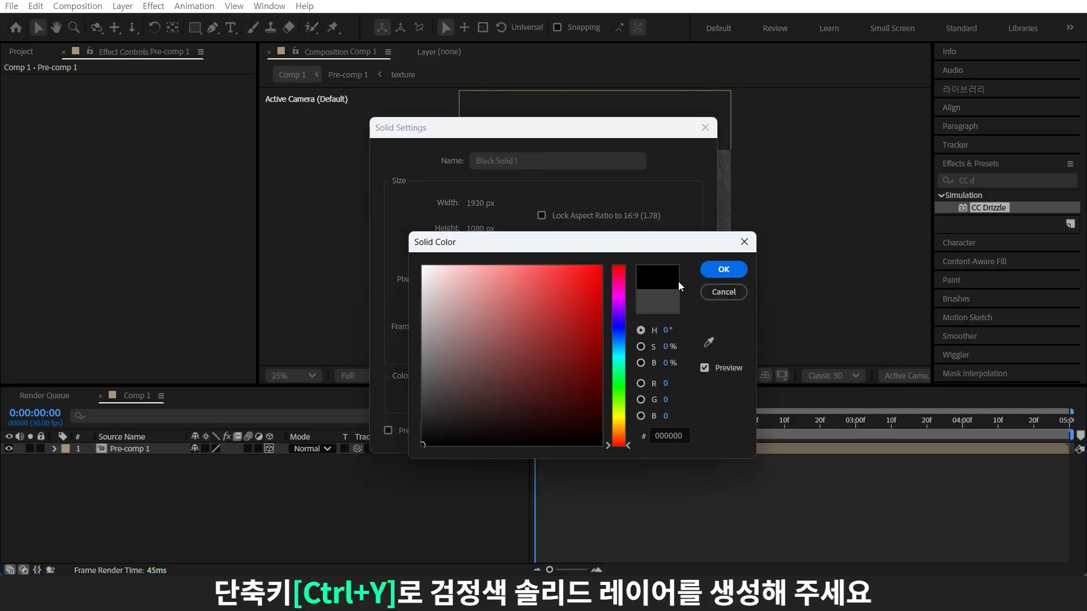
{"action": "left_click", "coordinate": [721, 269]}
{"action": "left_click", "coordinate": [644, 427]}
- Apply CC Rainfall to the black solid with 2000 drops and Screen blending
{"action": "left_click", "coordinate": [997, 180]}
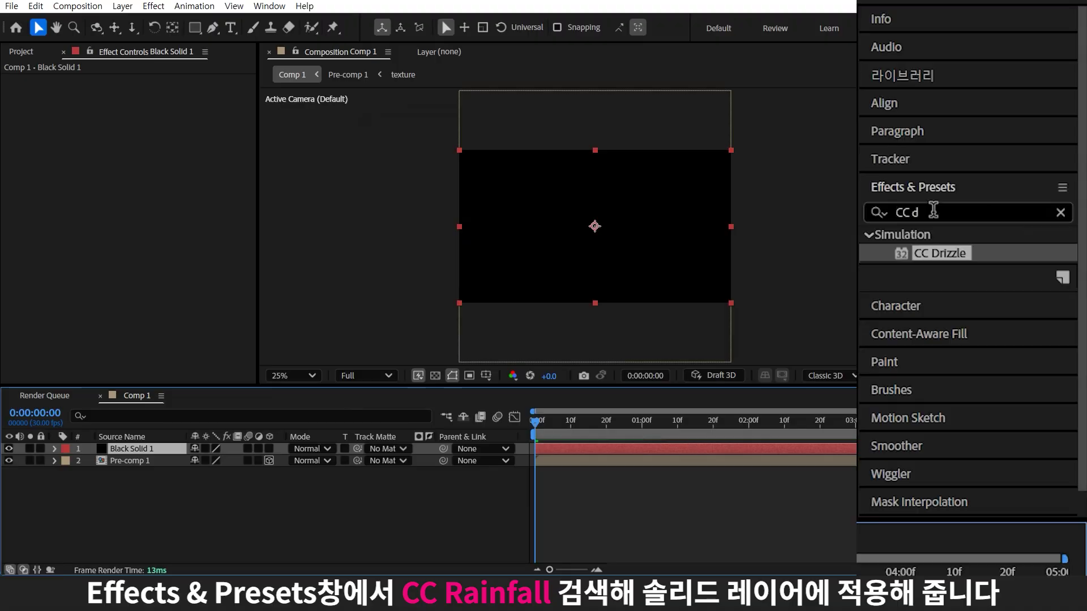
{"action": "type", "text": "cc rain"}
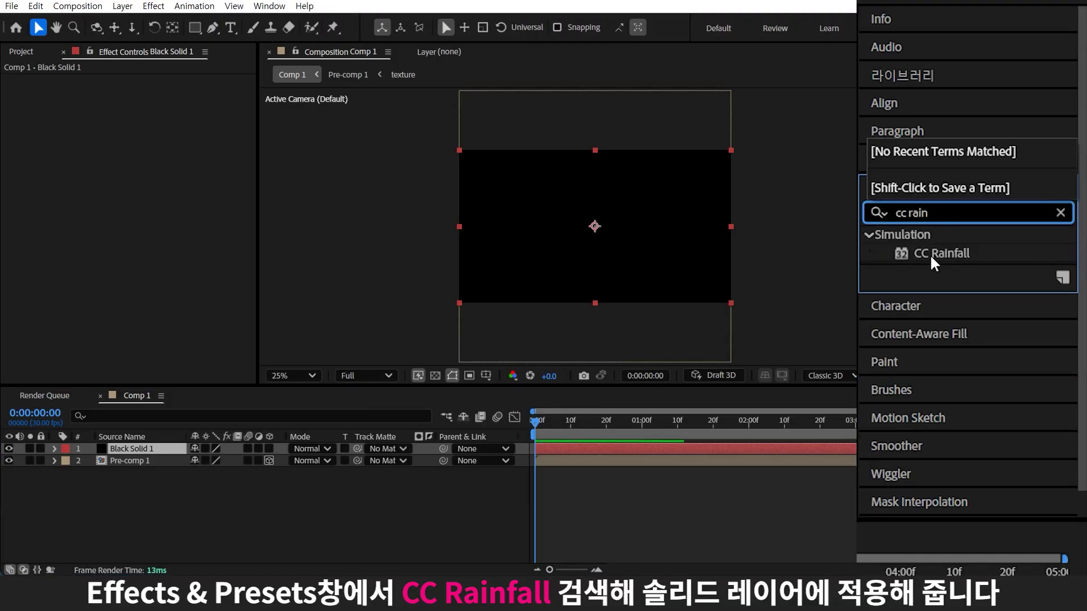
{"action": "left_click_drag", "start_coordinate": [930, 254], "coordinate": [165, 448]}
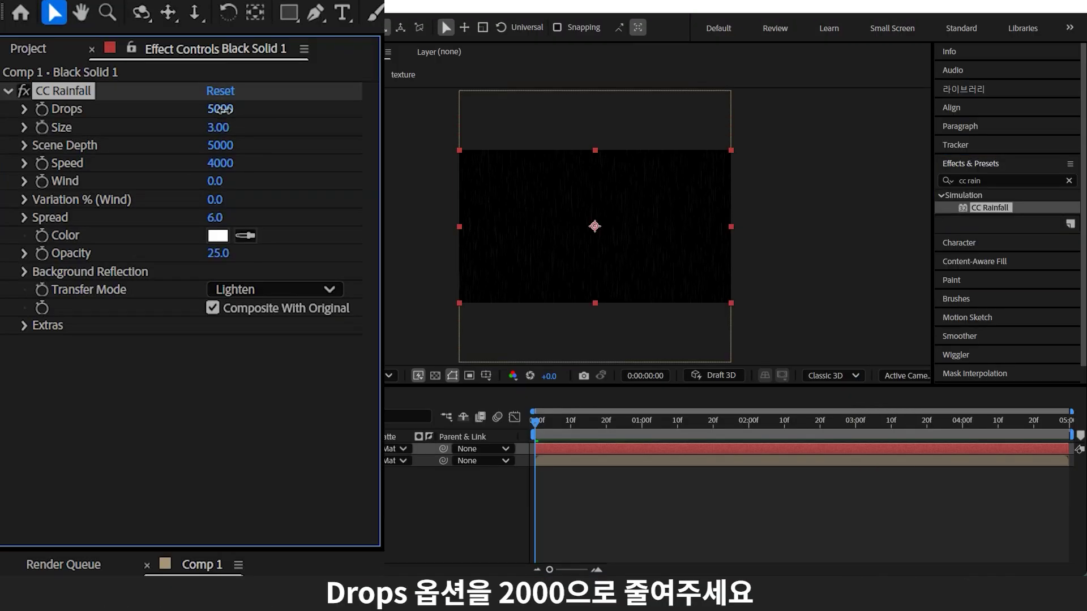
{"action": "left_click", "coordinate": [222, 109]}
{"action": "type", "text": "0"}
{"action": "key", "text": "Return"}
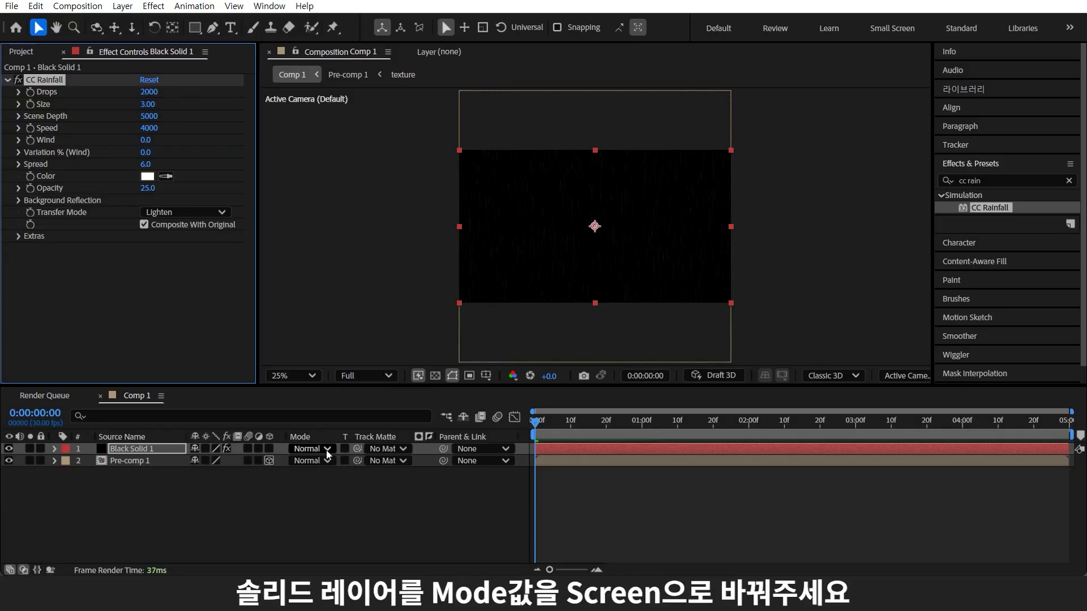
{"action": "type", "text": "2000"}
{"action": "left_click", "coordinate": [327, 450]}
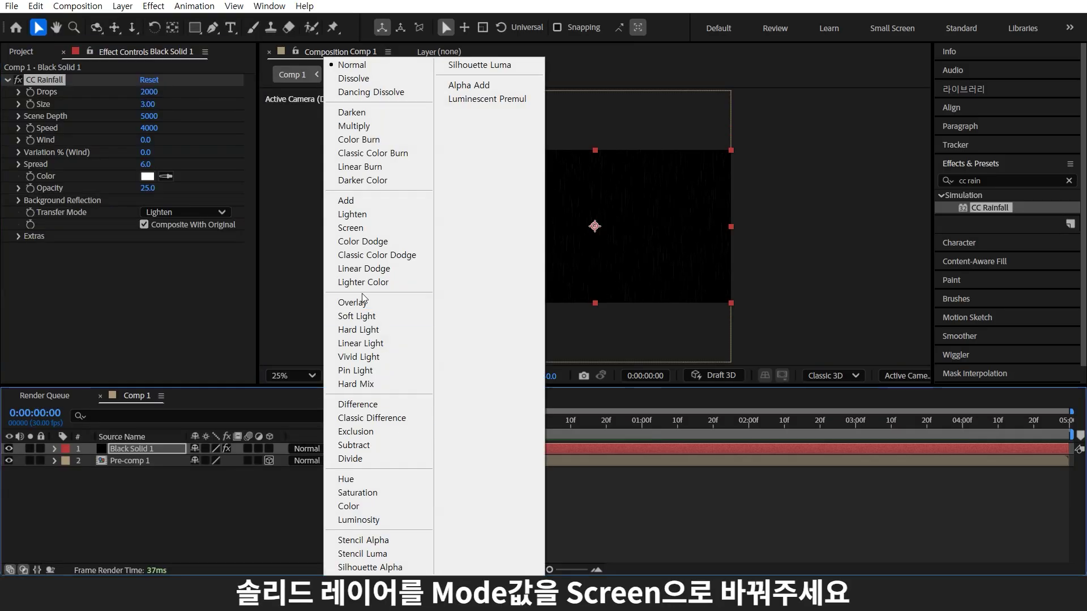
{"action": "left_click", "coordinate": [364, 229]}
{"action": "left_click", "coordinate": [169, 472]}
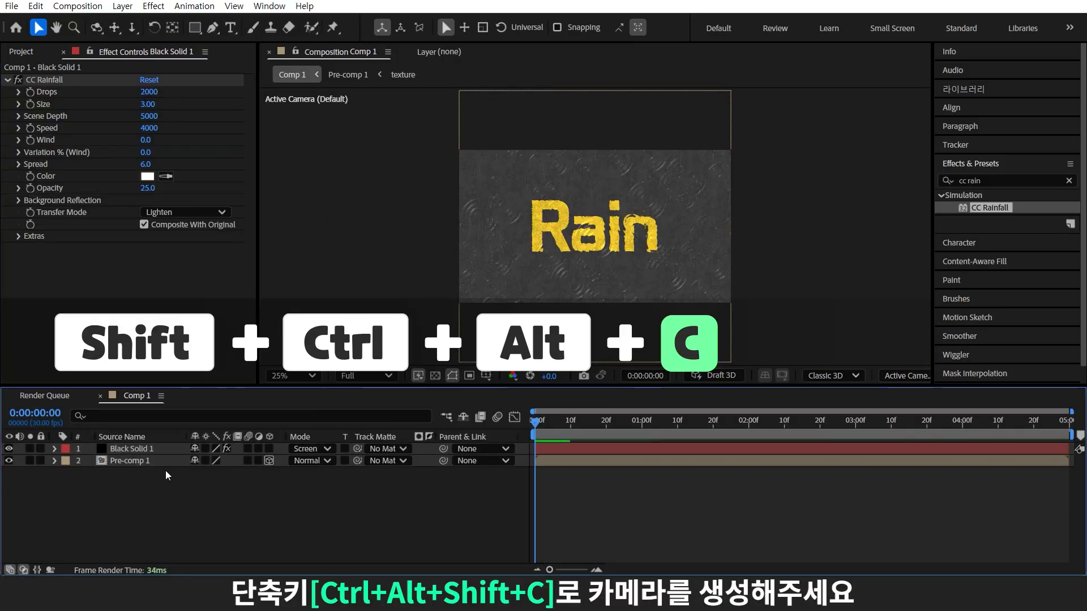
- Add a depth-of-field camera and tilt Pre-comp 1 to -63° X rotation
{"action": "key", "text": "ctrl+alt+shift+c"}
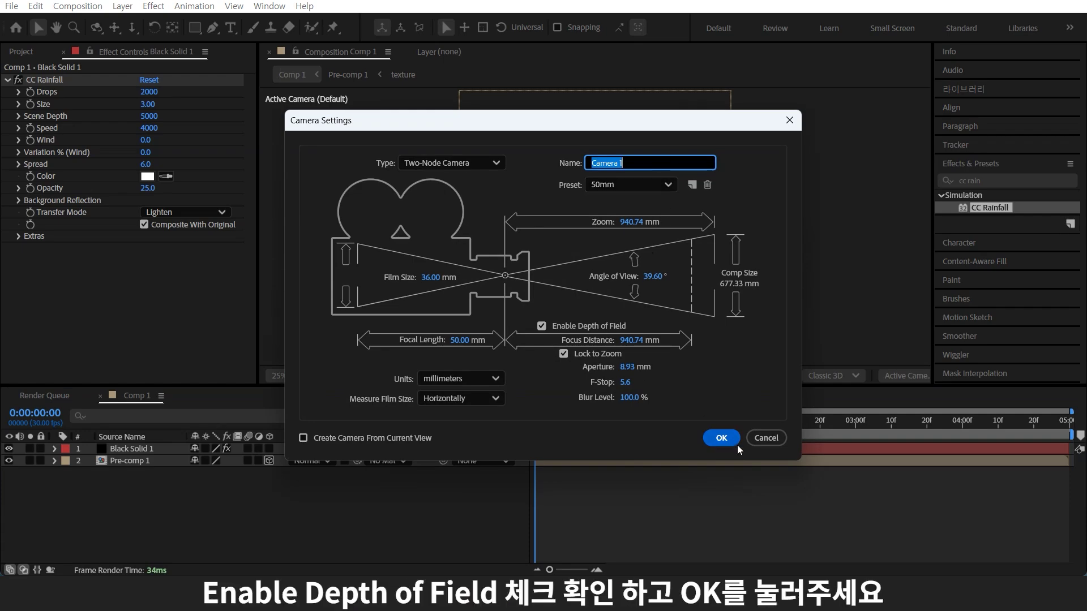
{"action": "left_click", "coordinate": [721, 437]}
{"action": "left_click", "coordinate": [129, 472]}
{"action": "key", "text": "r"}
{"action": "mouse_move", "coordinate": [205, 497]}
{"action": "left_mouse_down"}
{"action": "mouse_move", "coordinate": [160, 497]}
{"action": "mouse_move", "coordinate": [189, 503]}
{"action": "left_mouse_up"}
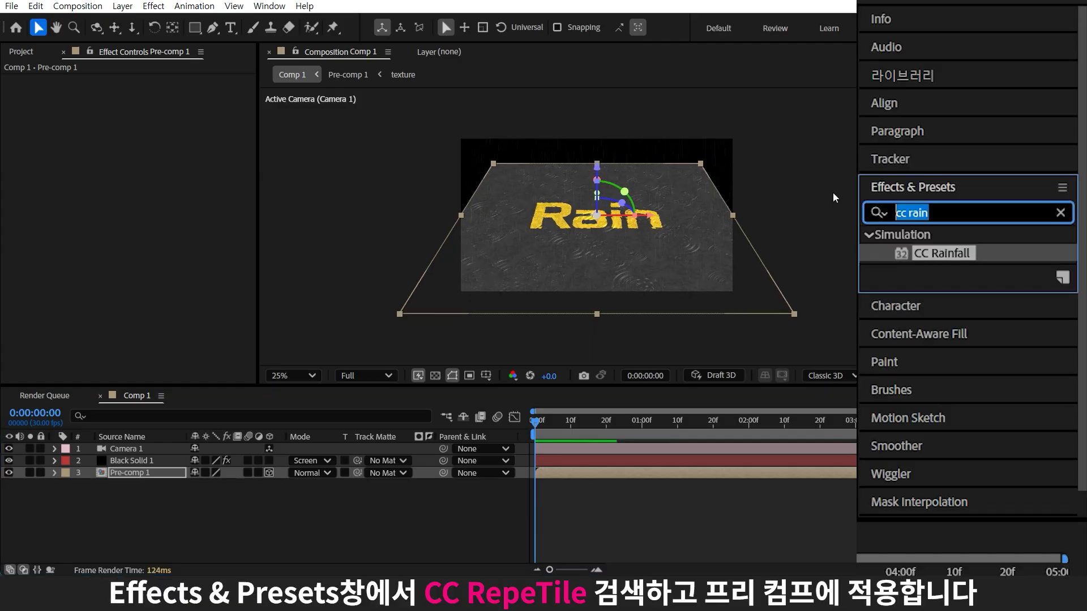
- Apply CC RepeTile to Pre-comp 1, expanding left, right and up, with Unfold tiling
{"action": "type", "text": "cc re"}
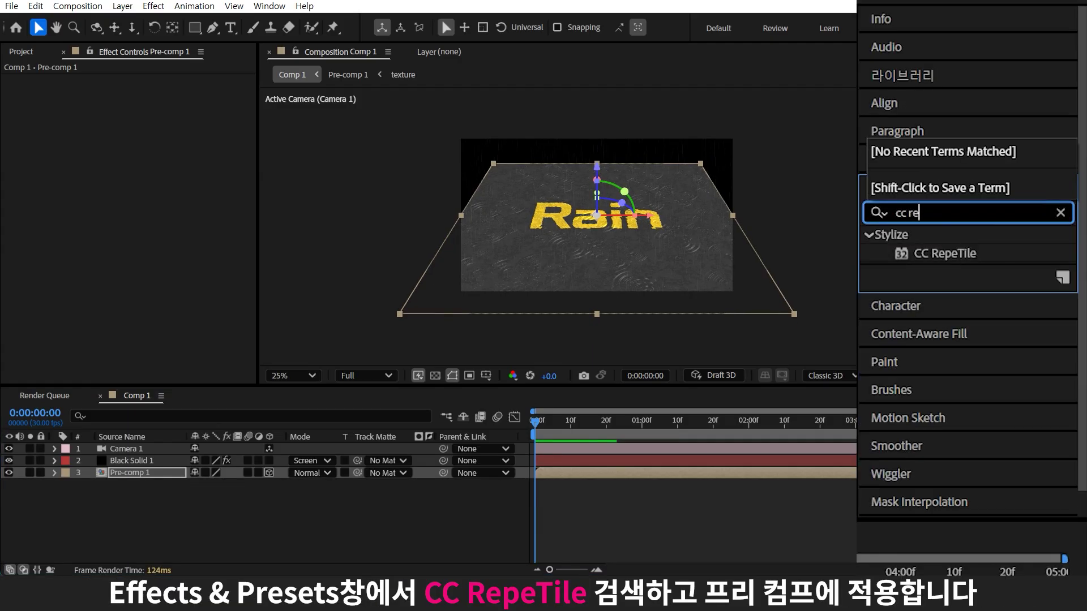
{"action": "mouse_move", "coordinate": [990, 208]}
{"action": "left_mouse_down"}
{"action": "mouse_move", "coordinate": [270, 441]}
{"action": "mouse_move", "coordinate": [117, 470]}
{"action": "left_mouse_up"}
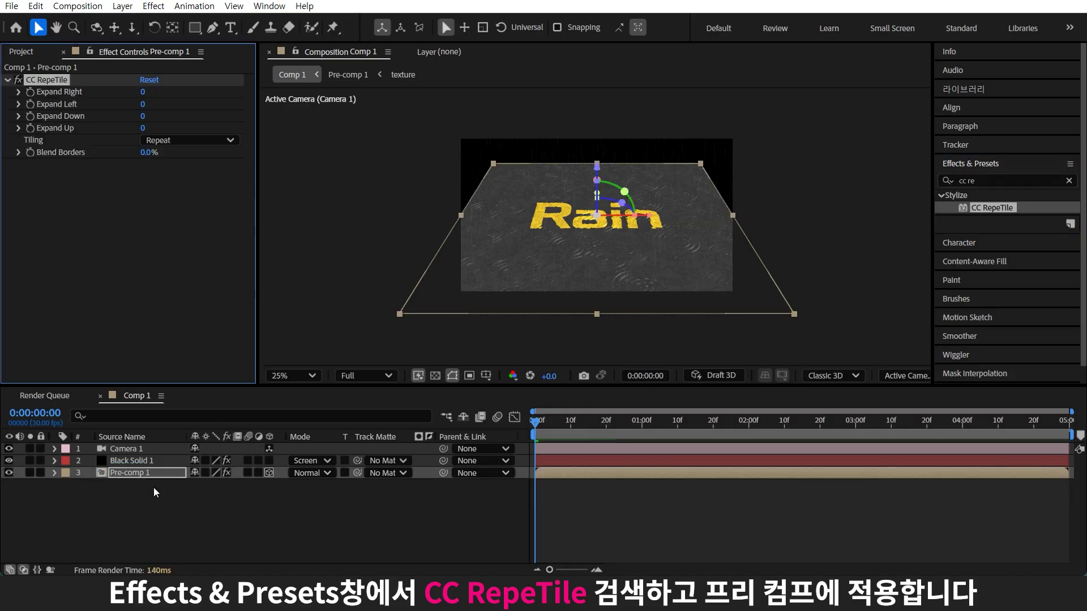
{"action": "mouse_move", "coordinate": [143, 91]}
{"action": "left_mouse_down"}
{"action": "mouse_move", "coordinate": [204, 92]}
{"action": "mouse_move", "coordinate": [204, 104]}
{"action": "left_mouse_up"}
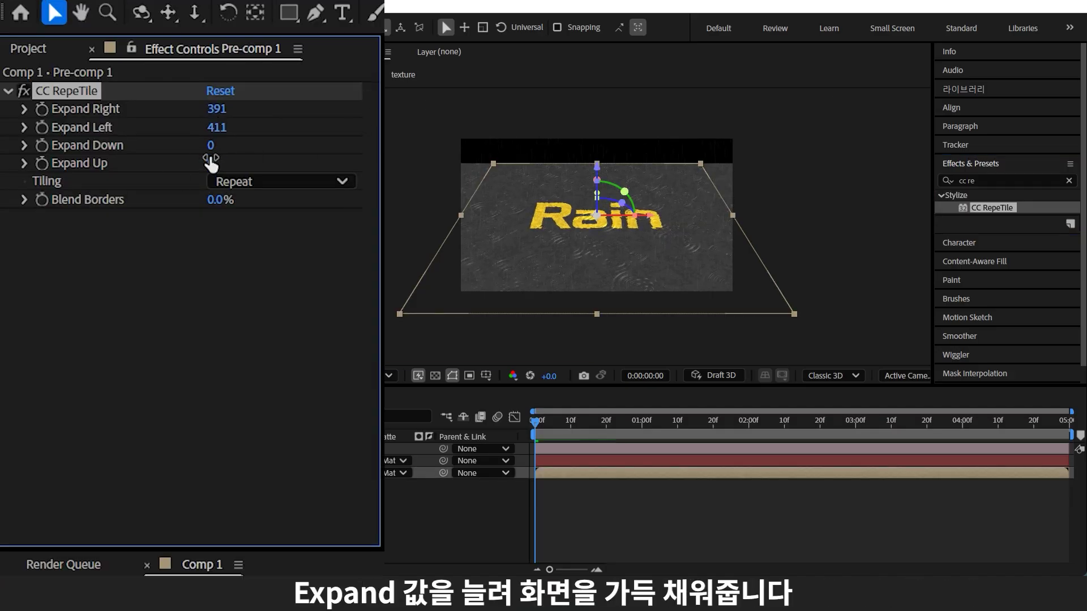
{"action": "left_click_drag", "start_coordinate": [210, 163], "coordinate": [733, 160]}
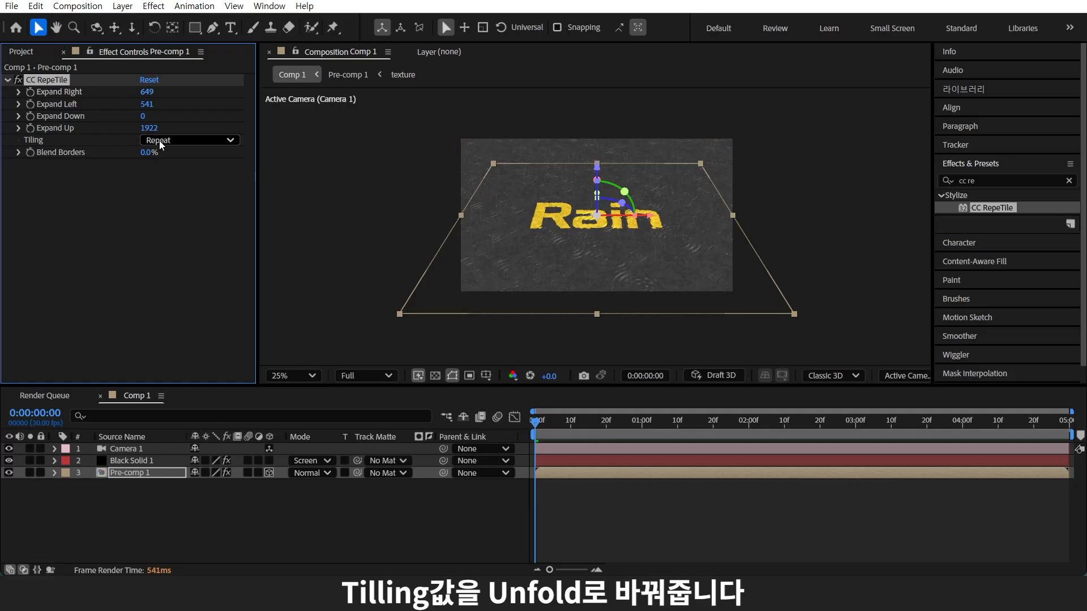
{"action": "left_click", "coordinate": [186, 139]}
{"action": "left_click", "coordinate": [187, 199]}
- Set Camera 1's Aperture to 350
{"action": "left_click", "coordinate": [54, 448]}
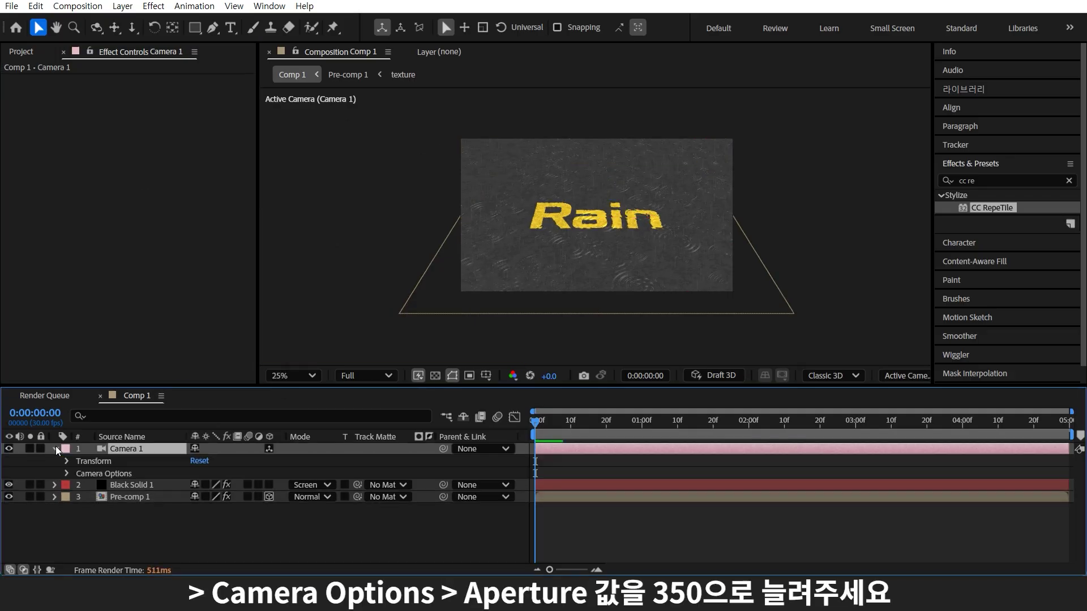
{"action": "key", "text": "period"}
{"action": "left_click", "coordinate": [66, 473]}
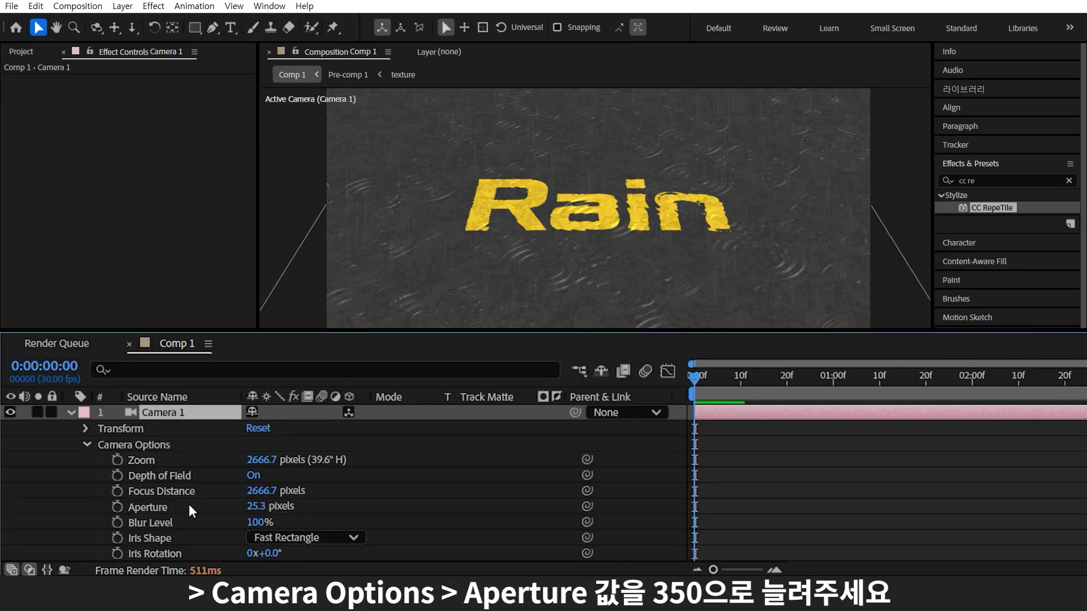
{"action": "left_click_drag", "start_coordinate": [257, 514], "coordinate": [652, 509]}
{"action": "type", "text": "350"}
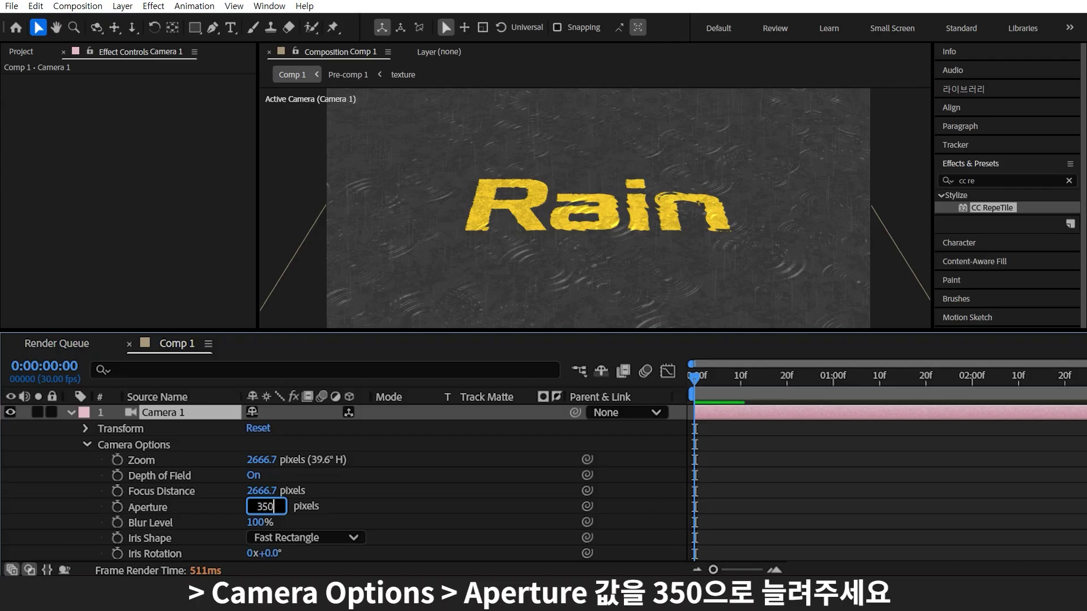
{"action": "key", "text": "Return"}
{"action": "left_click", "coordinate": [189, 498]}
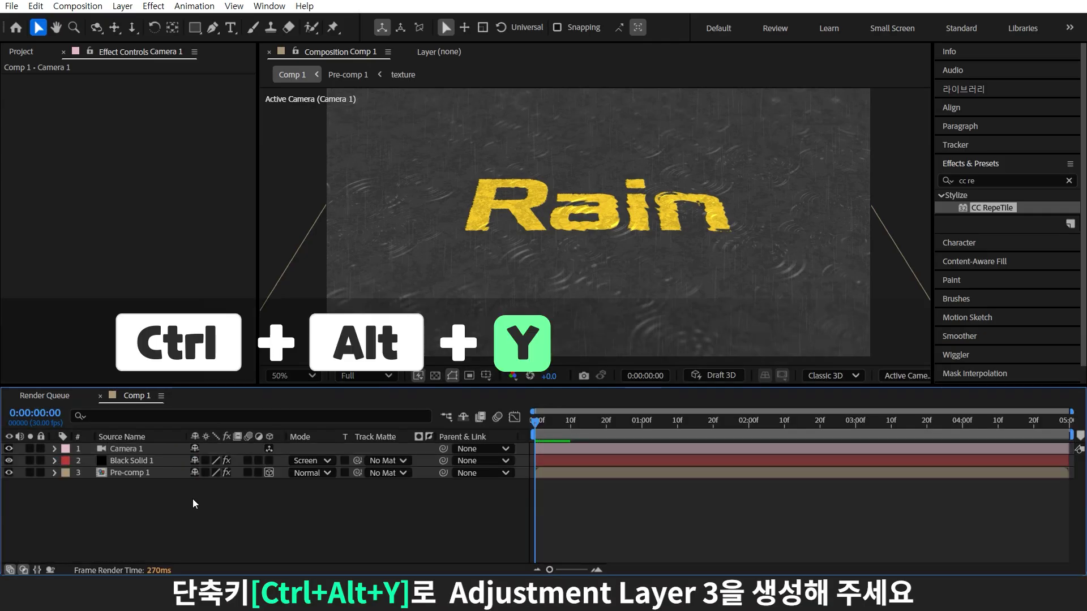
- Add Adjustment Layer 3 with a Curves effect bent into an S-shape for stronger contrast
{"action": "key", "text": "ctrl+alt+y"}
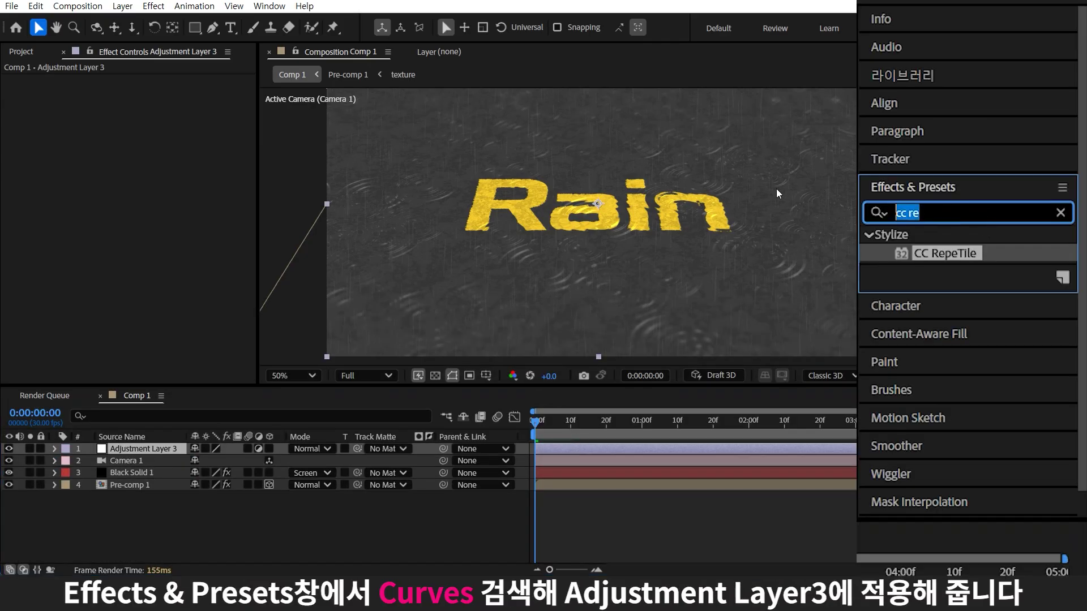
{"action": "type", "text": "curve"}
{"action": "mouse_move", "coordinate": [934, 249]}
{"action": "left_mouse_down"}
{"action": "mouse_move", "coordinate": [97, 418]}
{"action": "mouse_move", "coordinate": [126, 447]}
{"action": "left_mouse_up"}
{"action": "left_click_drag", "start_coordinate": [154, 189], "coordinate": [154, 179]}
{"action": "left_click_drag", "start_coordinate": [93, 250], "coordinate": [93, 272]}
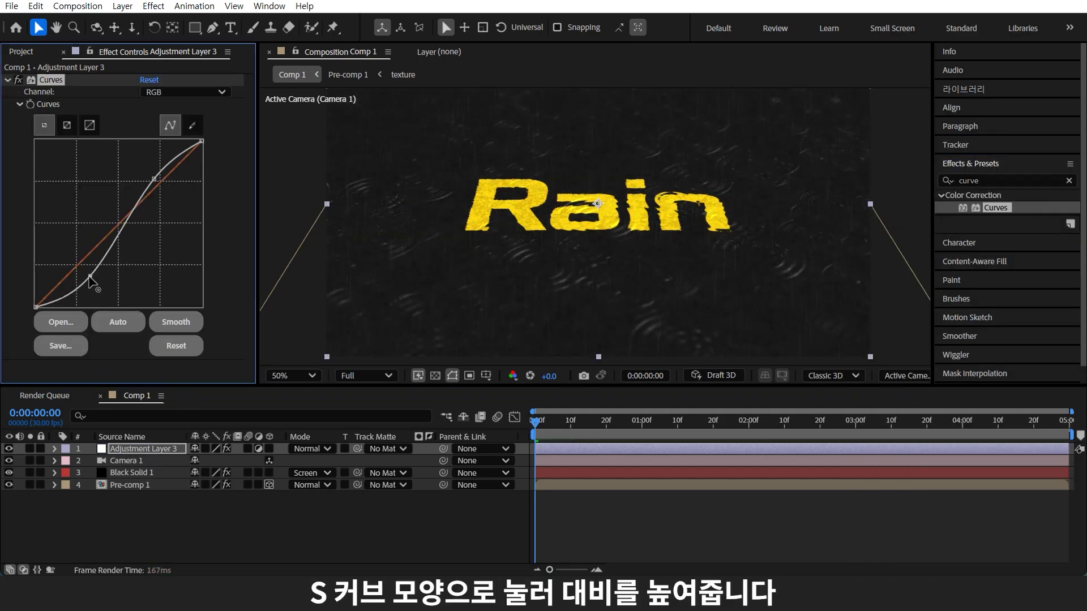
{"action": "left_click_drag", "start_coordinate": [154, 179], "coordinate": [152, 174]}
- Preview the finished rain animation of the darker, punchier Rain title
{"action": "key", "text": "period"}
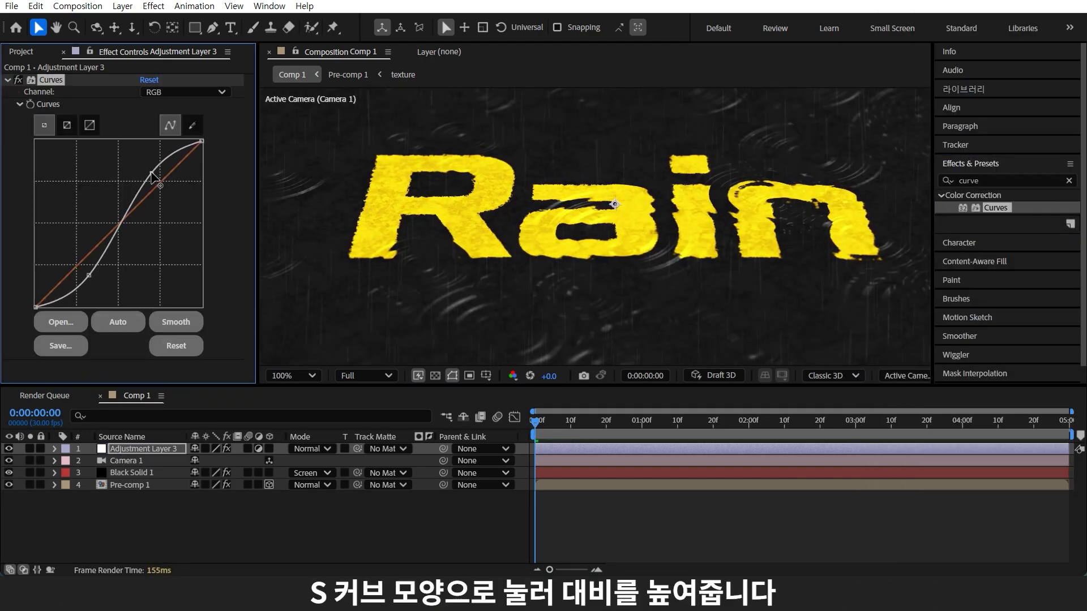
{"action": "key", "text": "comma"}
{"action": "key", "text": "space"}
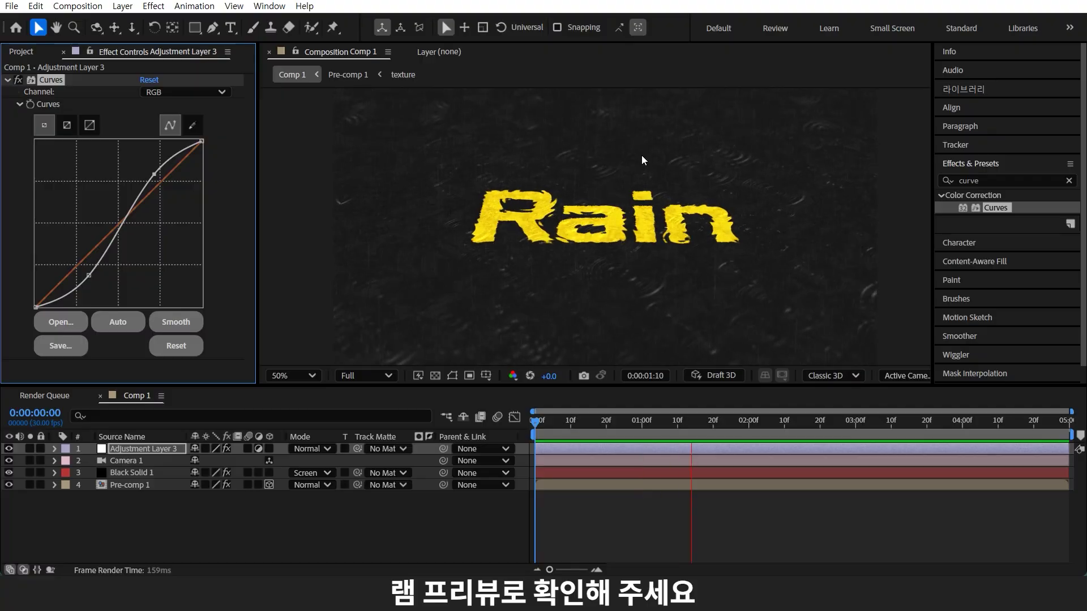